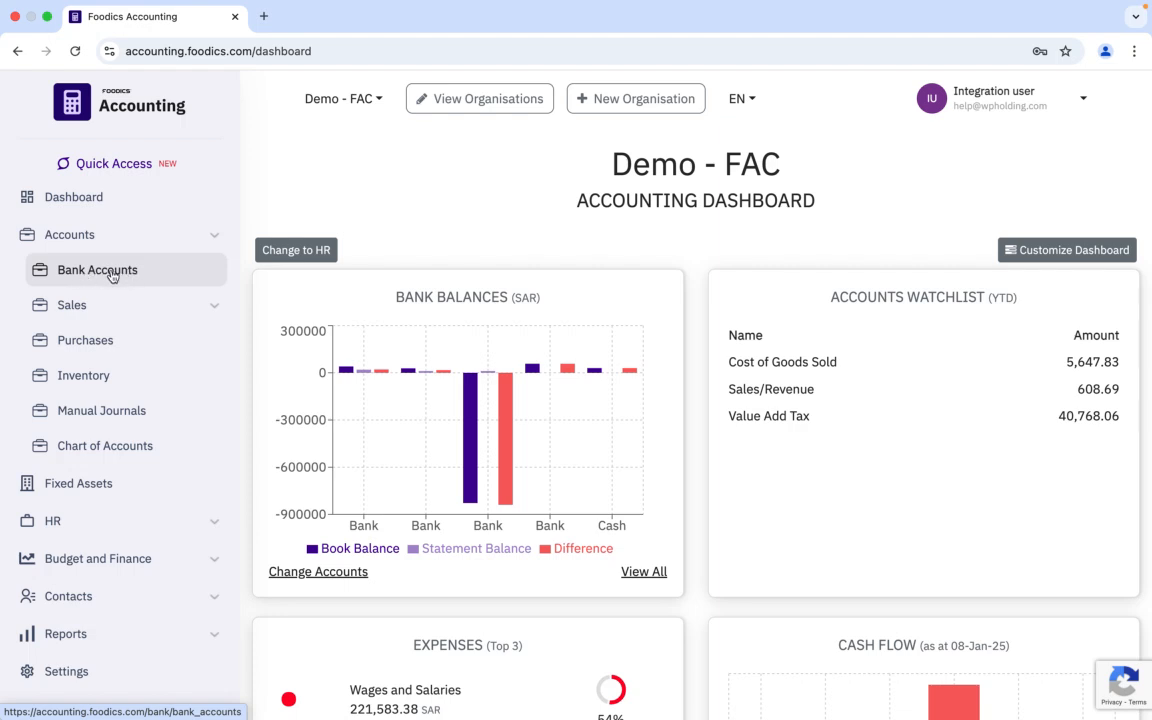
Step: Start a new Spend Money transaction in the Bank Alinma account and set it as spent as a Prepayment
{"action": "left_click", "coordinate": [112, 276]}
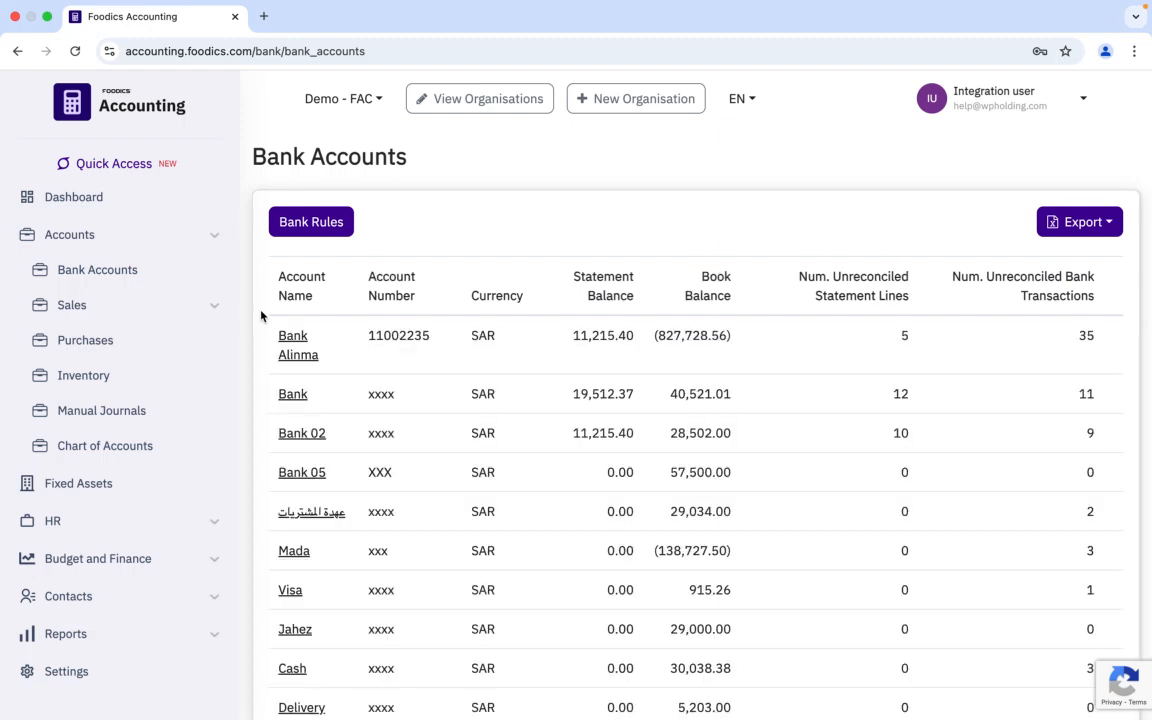
{"action": "left_click", "coordinate": [298, 350]}
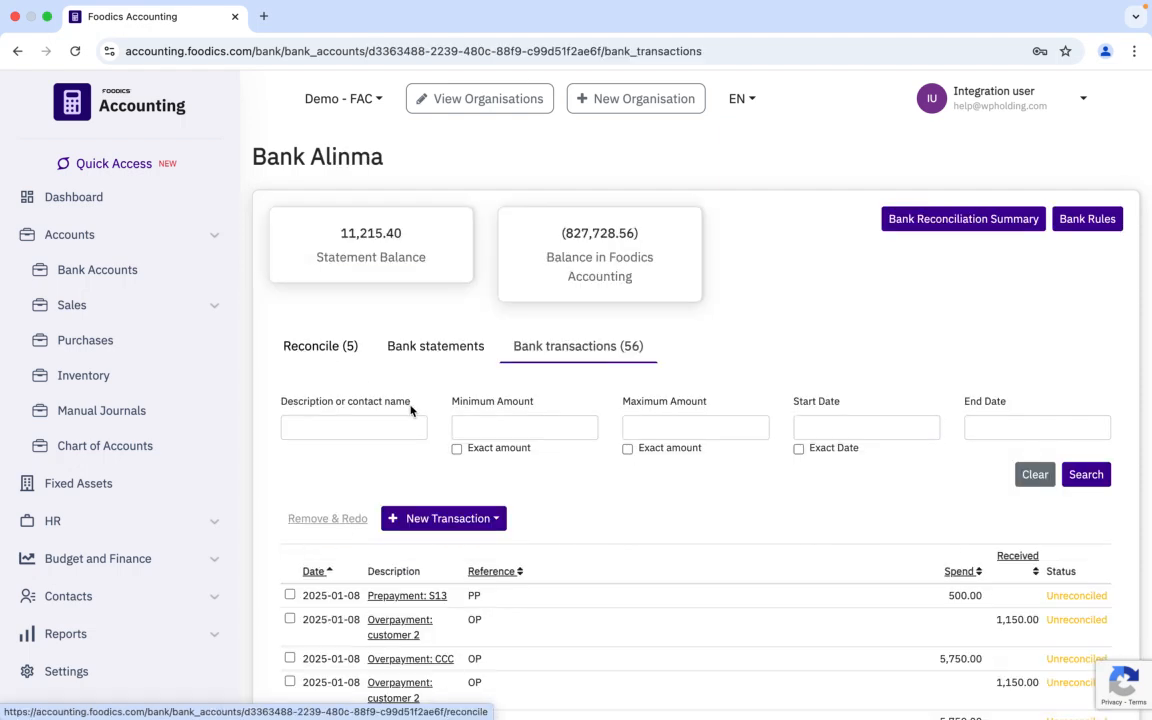
{"action": "left_click", "coordinate": [444, 519]}
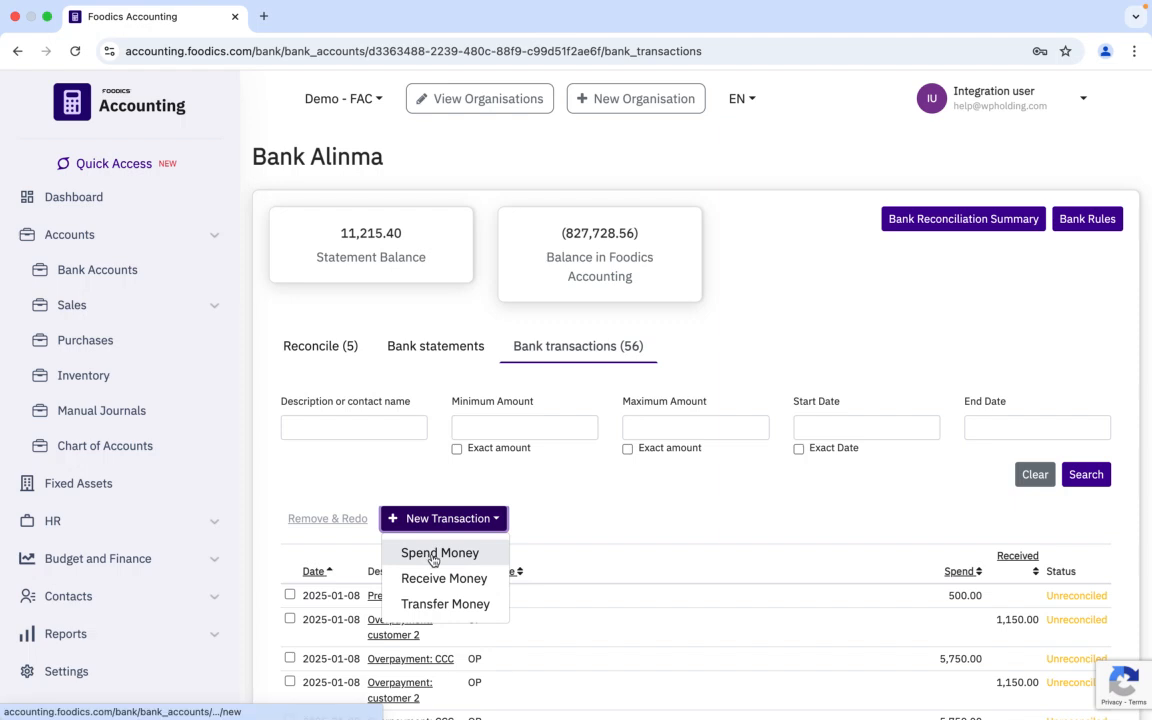
{"action": "left_click", "coordinate": [432, 559]}
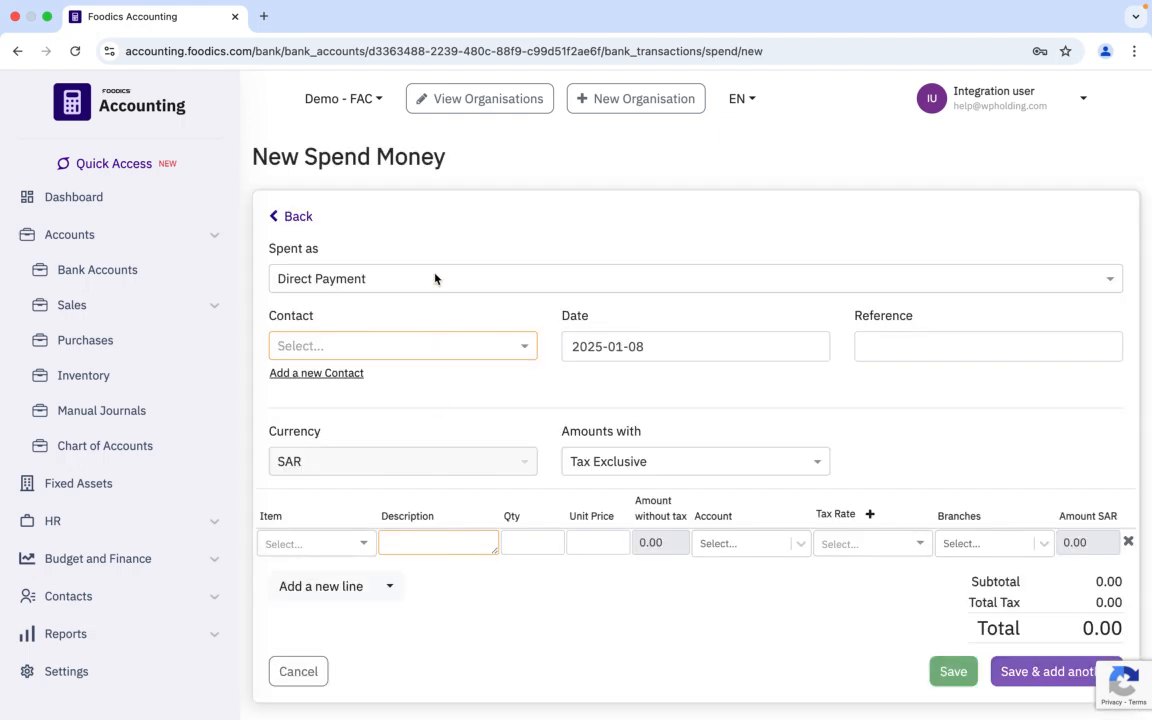
{"action": "left_click", "coordinate": [434, 278]}
{"action": "left_click", "coordinate": [313, 342]}
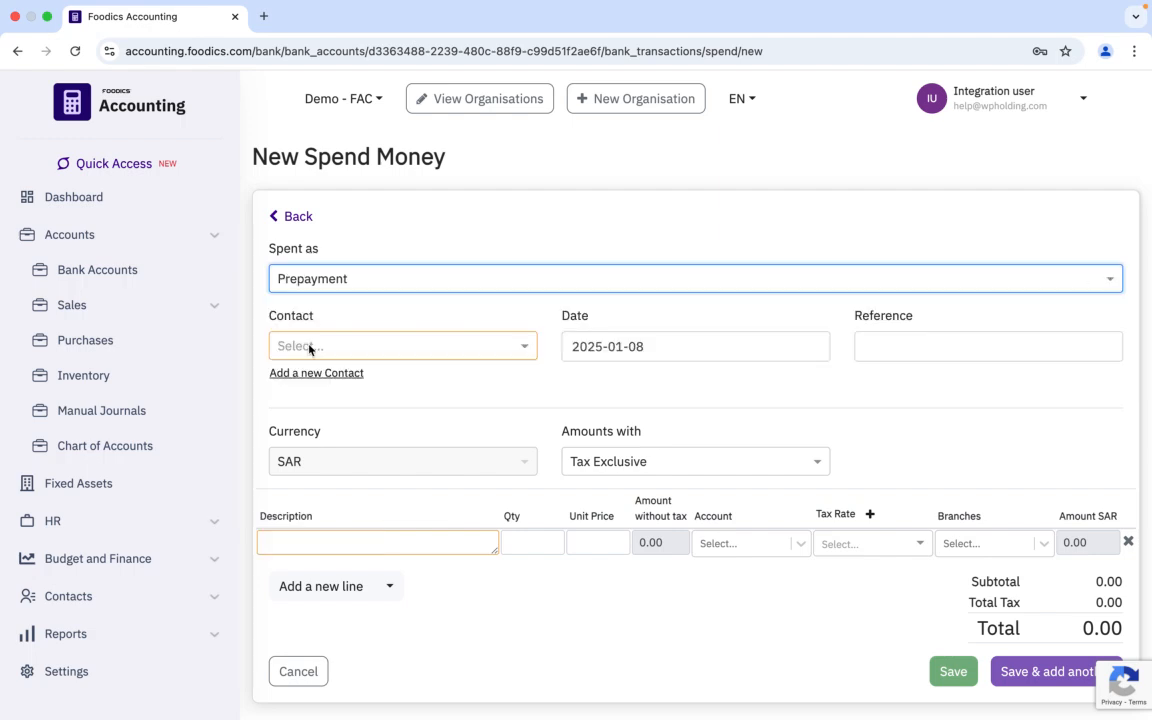
Step: Choose S13 as the contact of the spend transaction and set the reference to PP
{"action": "left_click", "coordinate": [375, 346]}
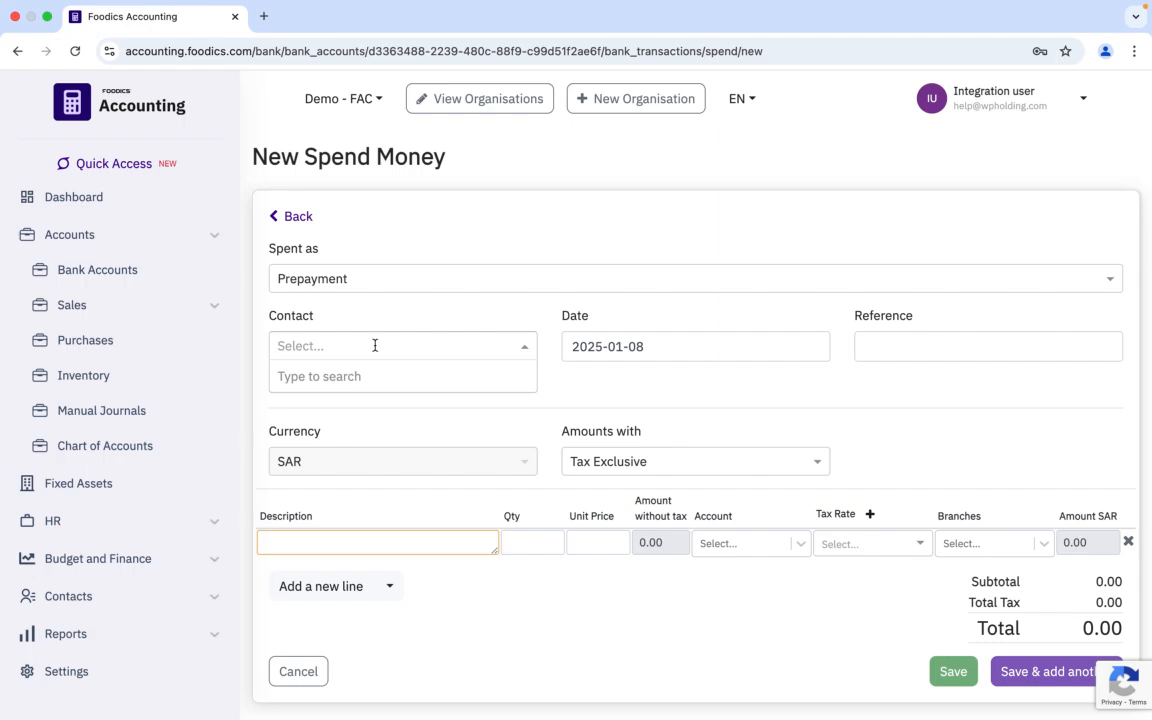
{"action": "type", "text": "S"}
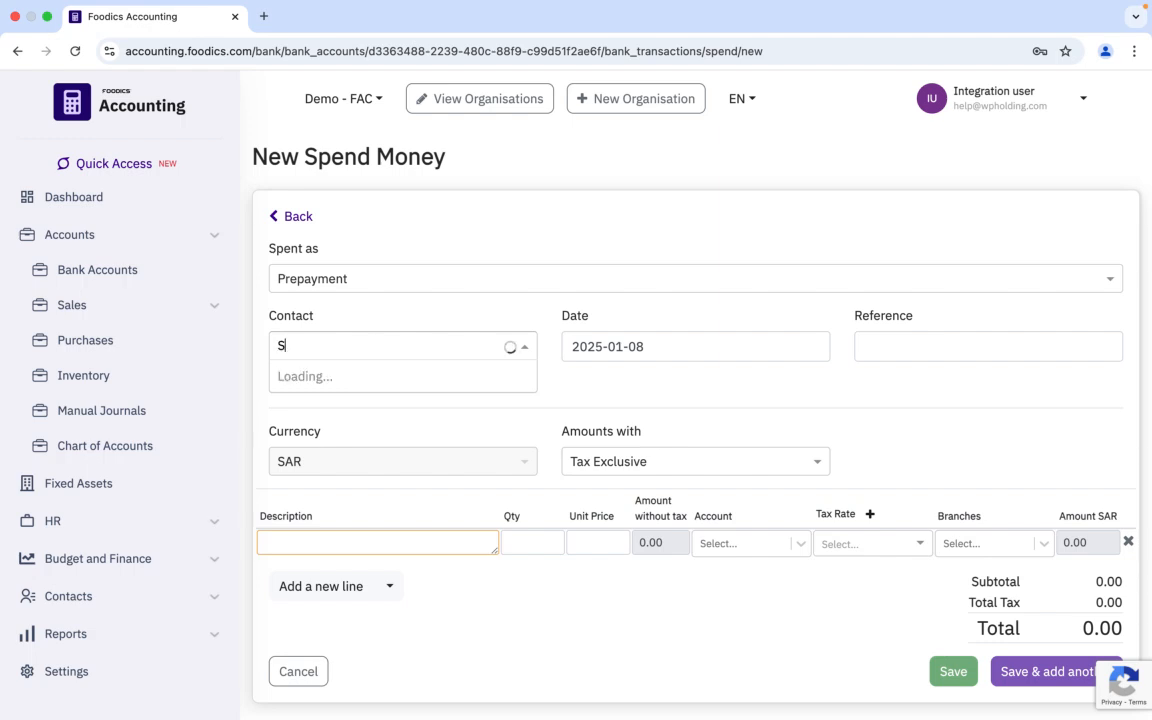
{"action": "type", "text": "1"}
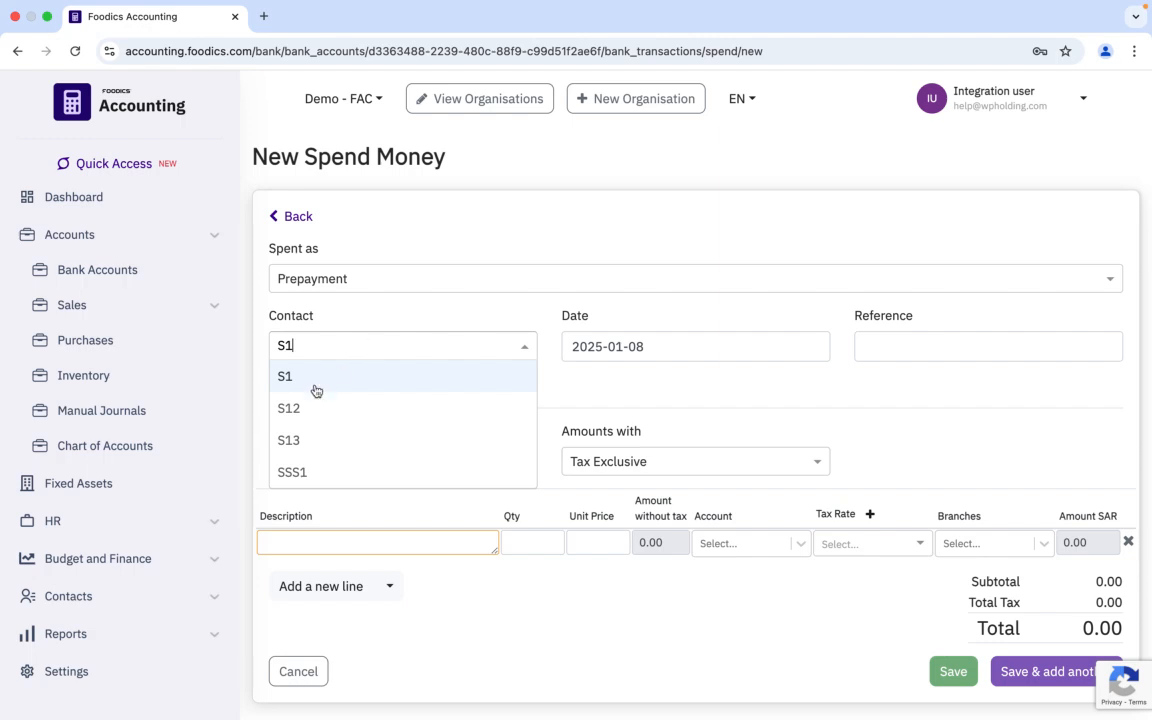
{"action": "left_click", "coordinate": [302, 440]}
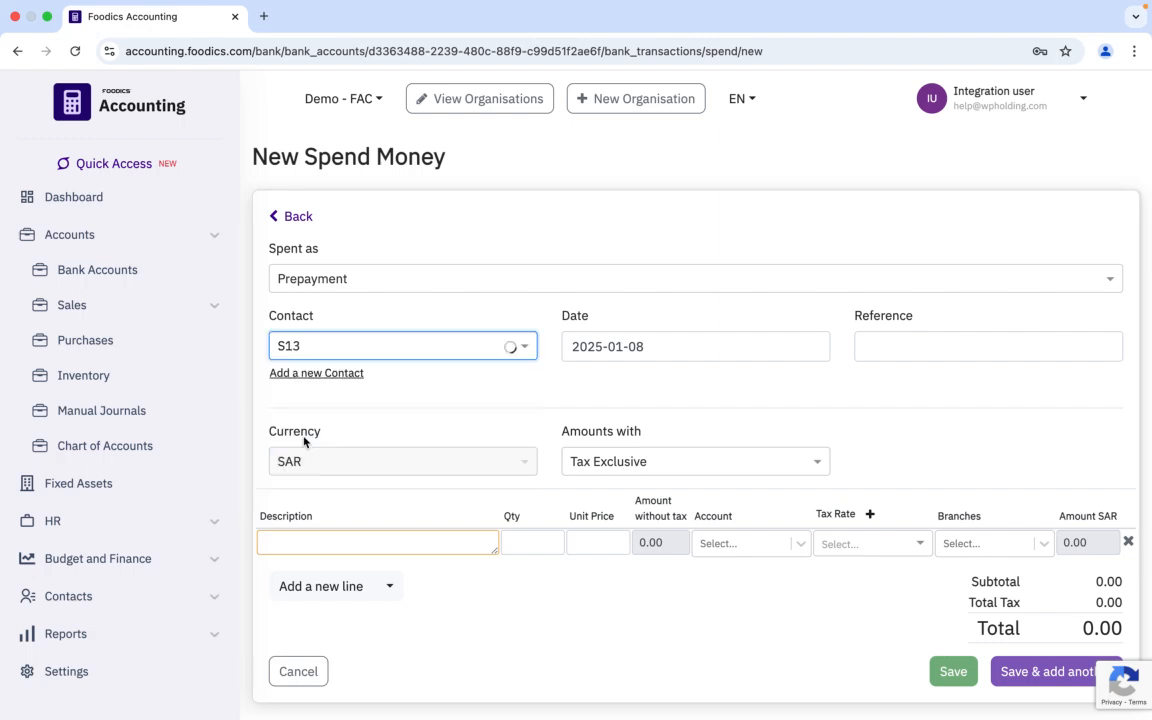
{"action": "left_click", "coordinate": [863, 340]}
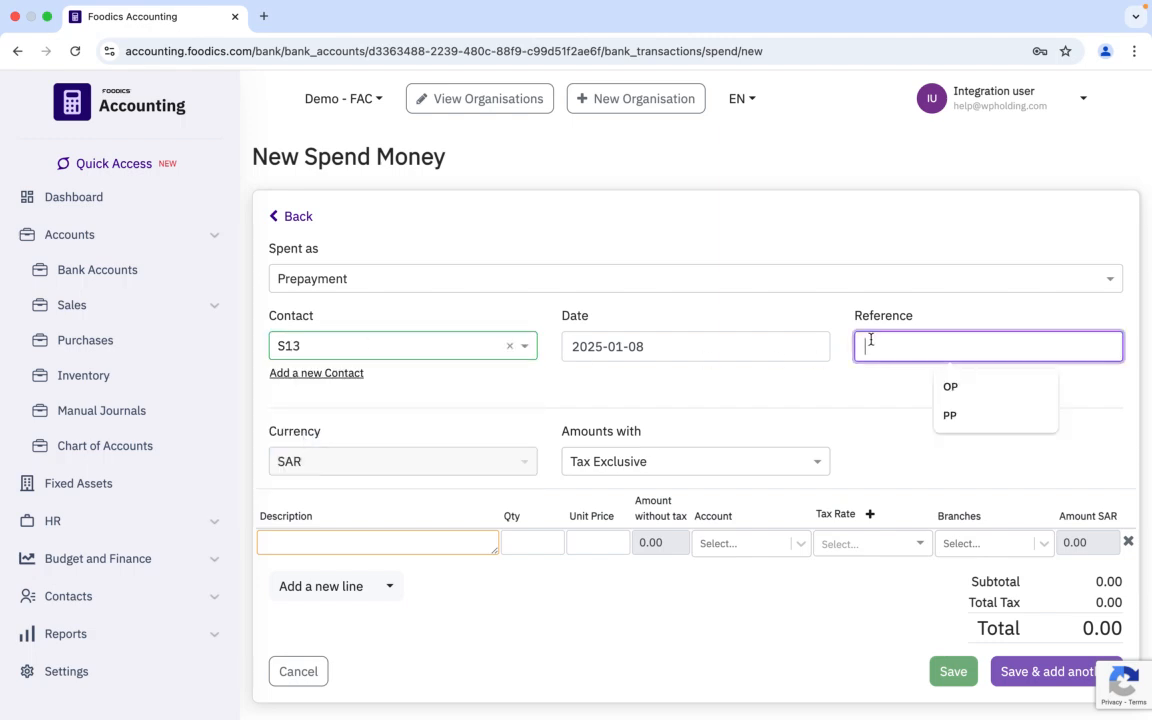
{"action": "left_click", "coordinate": [964, 419]}
Step: Fill the transaction line with the description "Prepayment", quantity 1 and unit price 500
{"action": "left_click", "coordinate": [341, 545]}
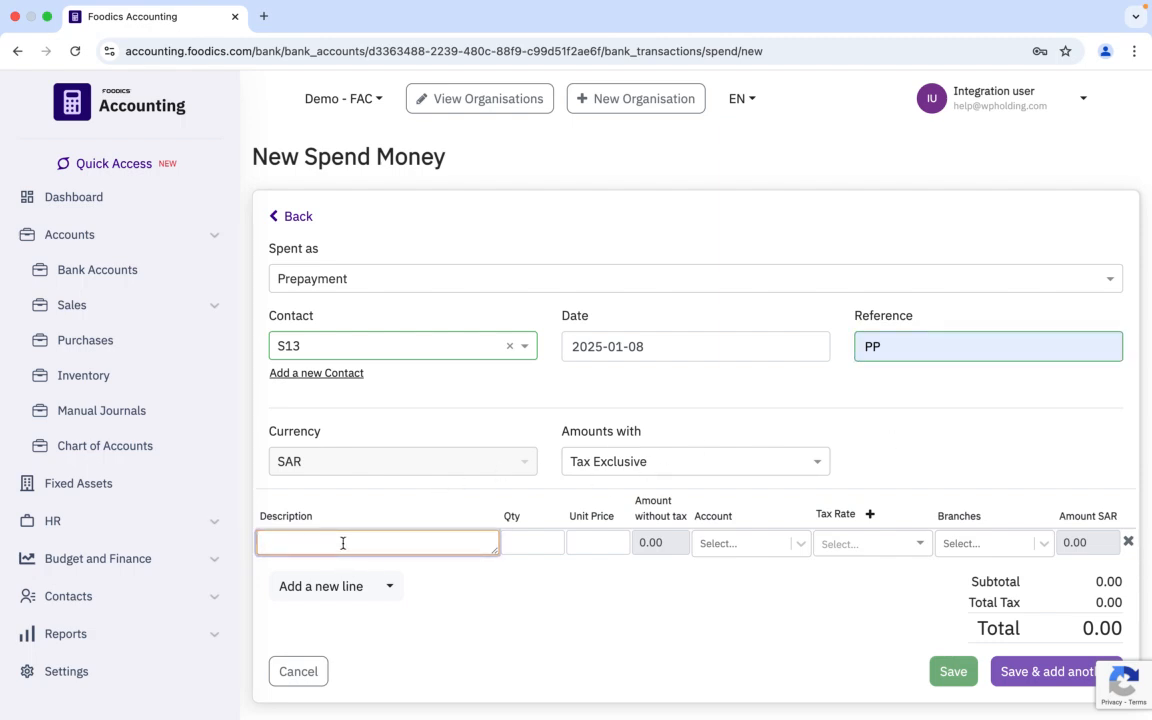
{"action": "type", "text": "Prepayment"}
{"action": "left_click", "coordinate": [528, 542]}
{"action": "type", "text": "1"}
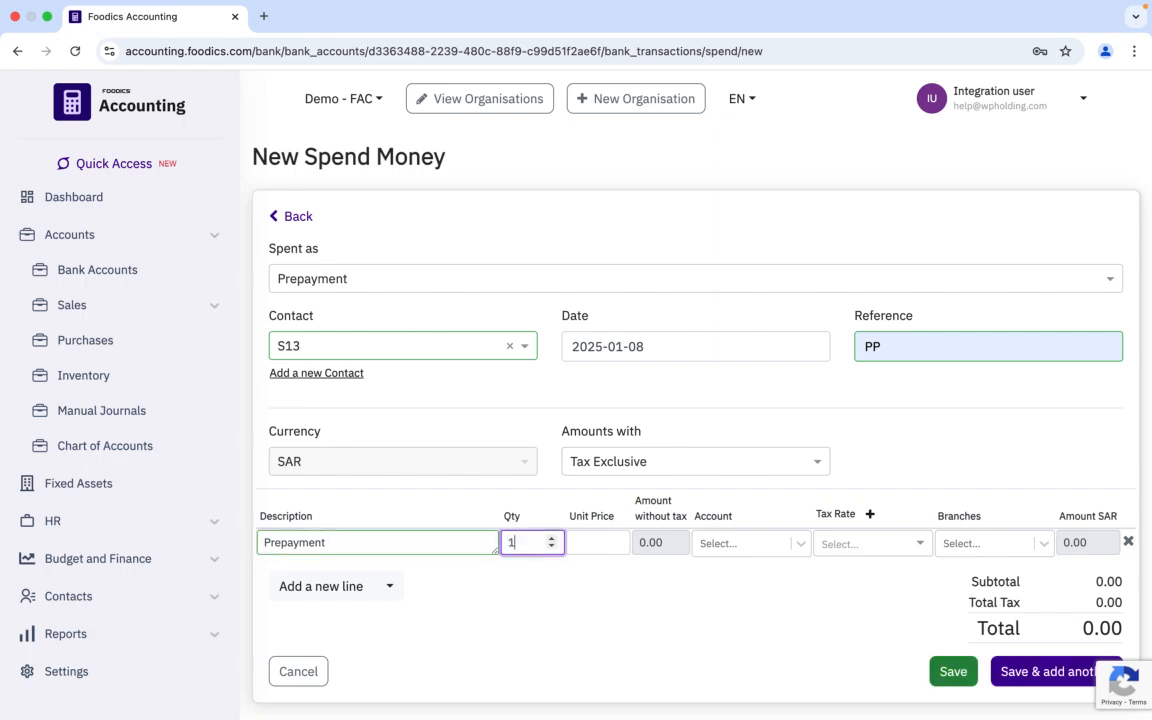
{"action": "left_click", "coordinate": [610, 543]}
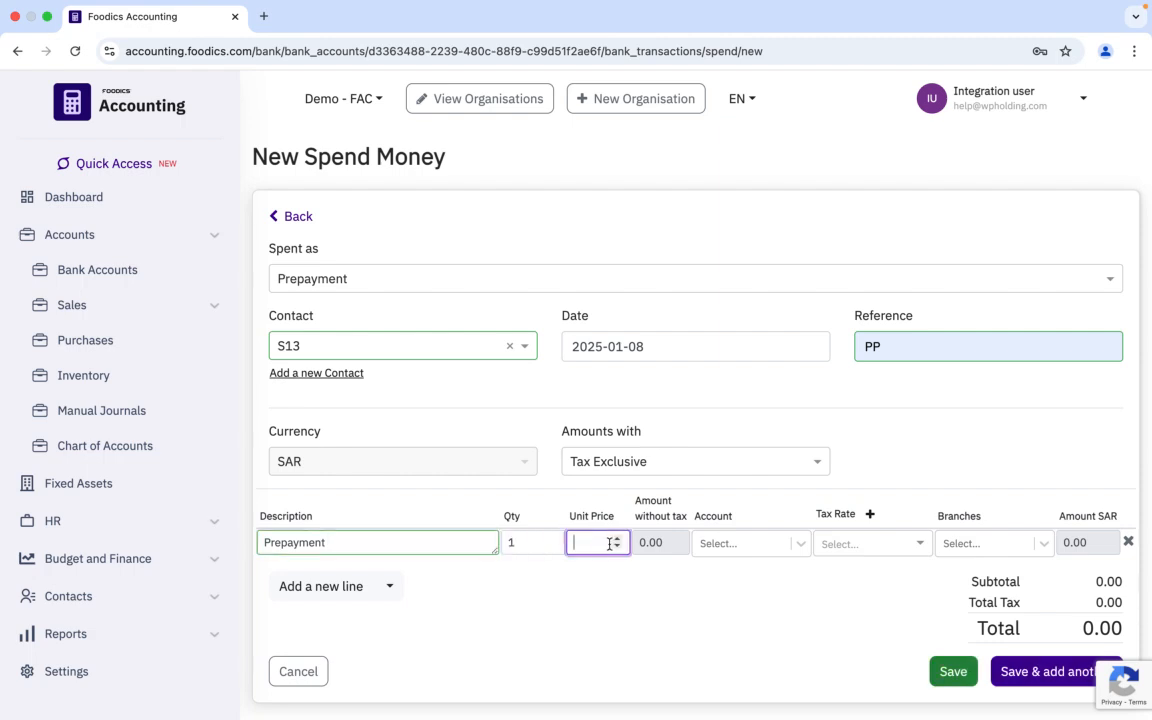
{"action": "type", "text": "500"}
Step: Assign the line to account 205 - Prepayments and Branch 4, and save the spend transaction
{"action": "left_click", "coordinate": [742, 544]}
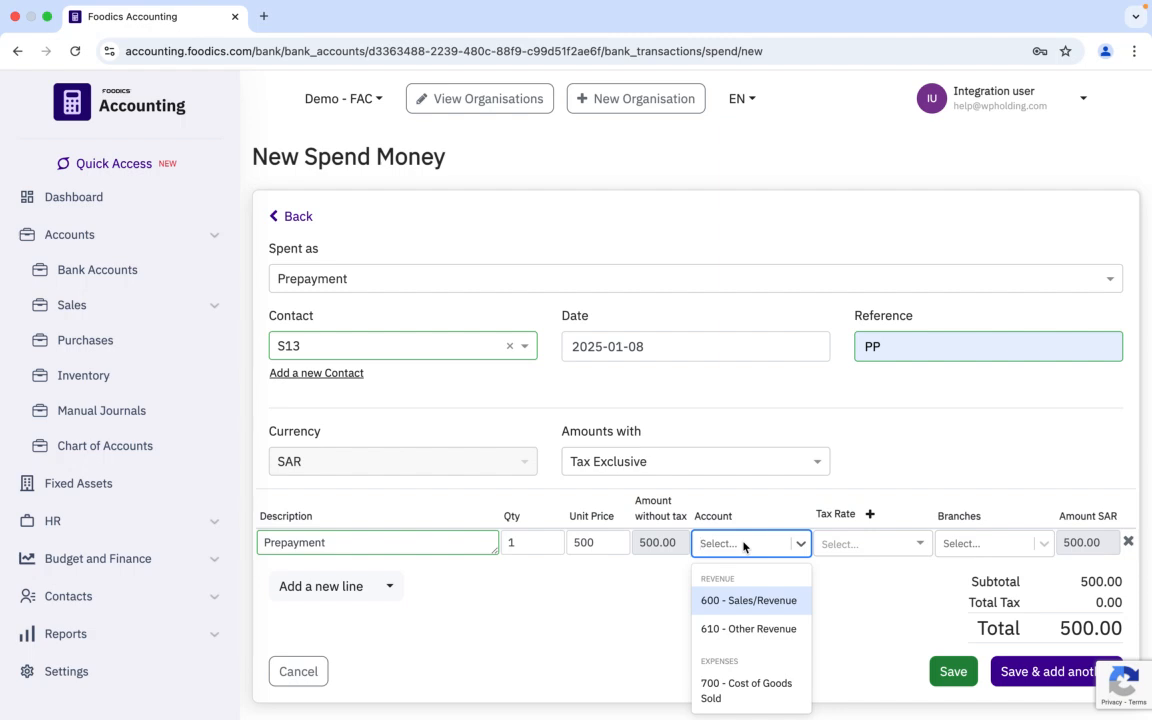
{"action": "type", "text": "prepay..."}
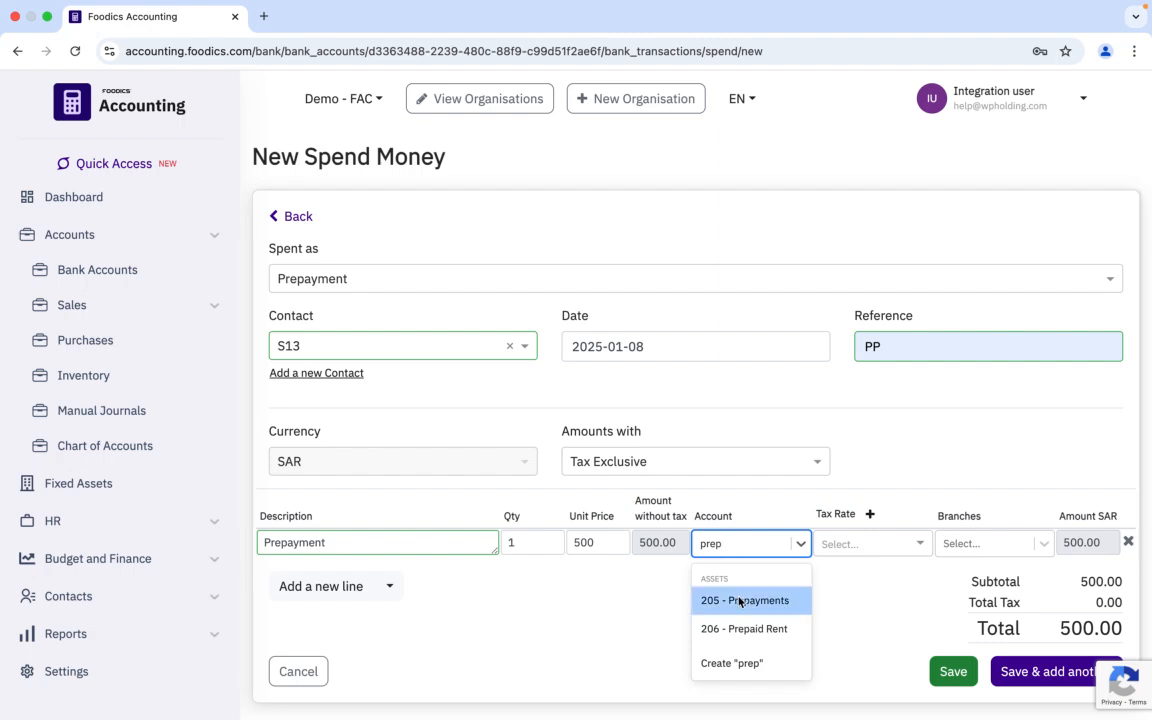
{"action": "left_click", "coordinate": [737, 600]}
{"action": "left_click", "coordinate": [976, 546]}
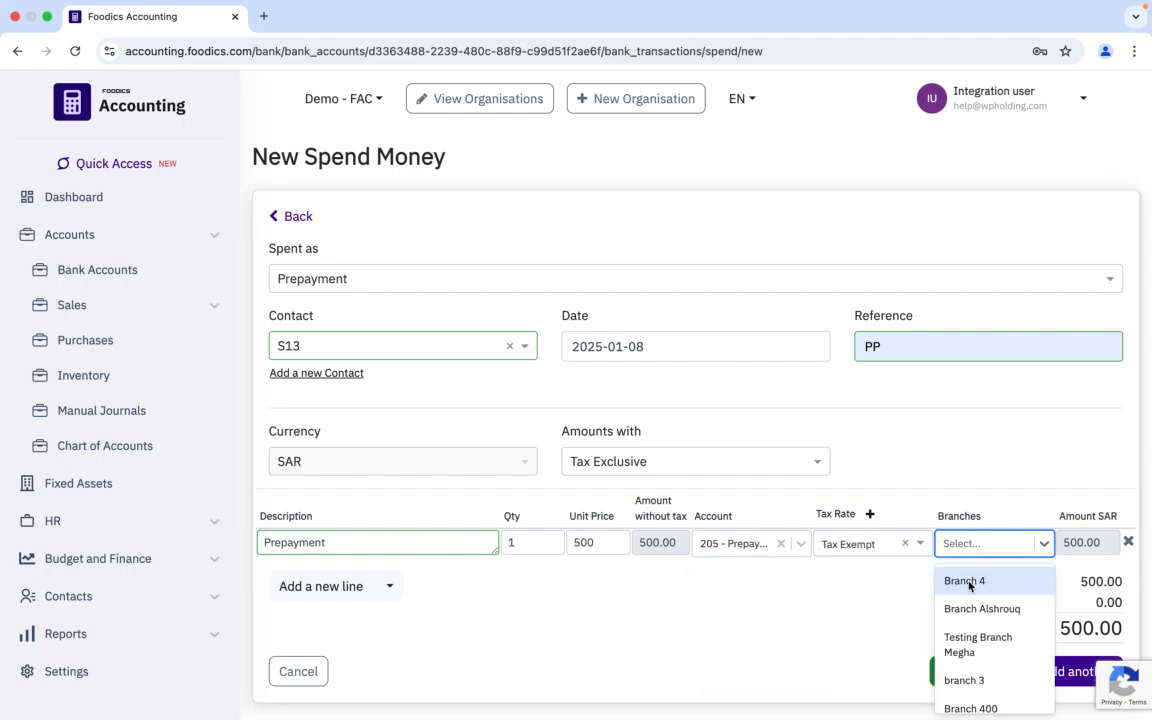
{"action": "left_click", "coordinate": [954, 581]}
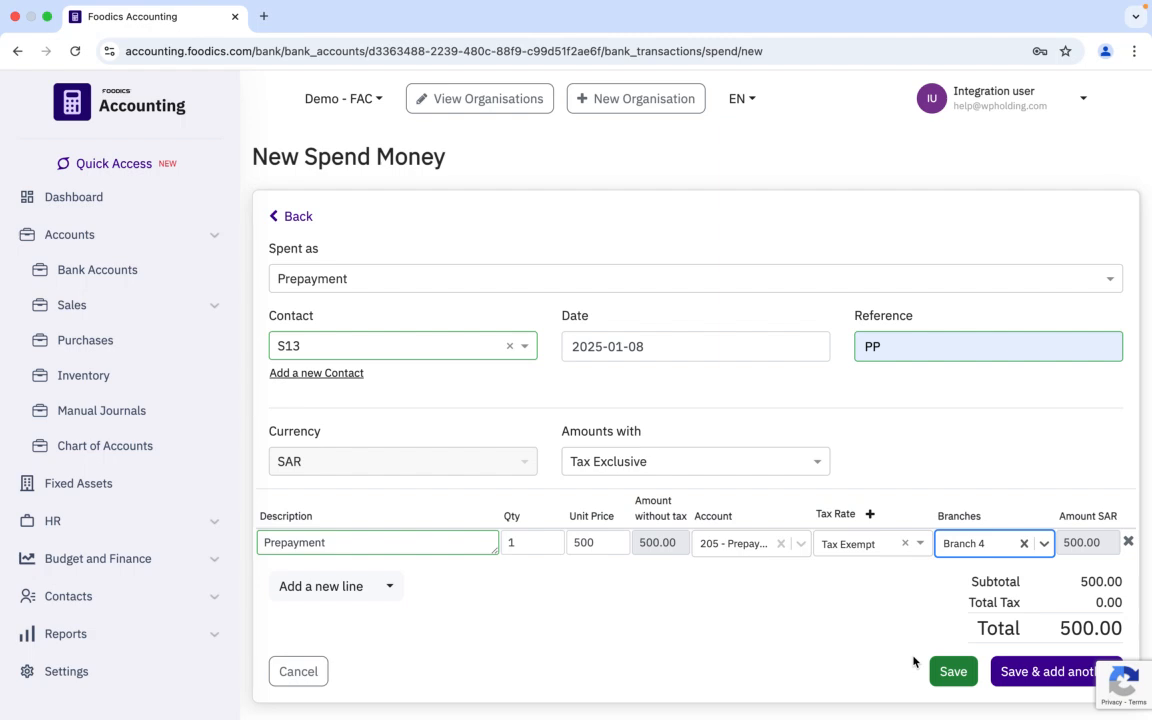
{"action": "left_click", "coordinate": [954, 671]}
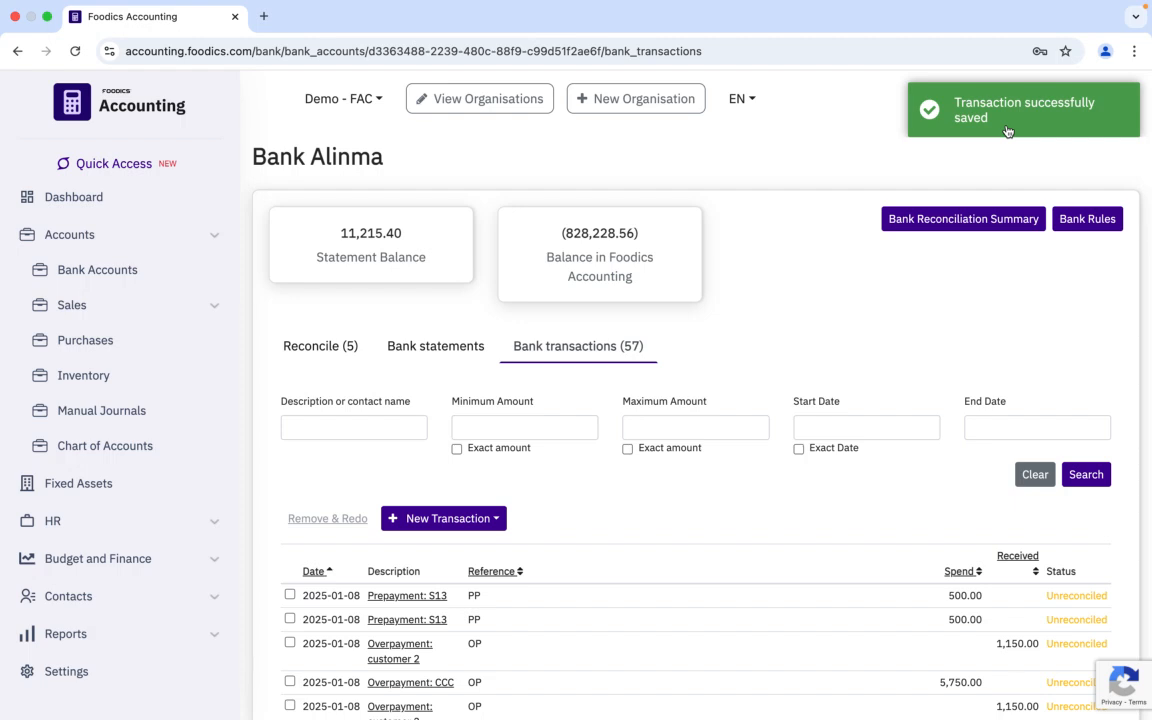
{"action": "left_click", "coordinate": [1007, 131]}
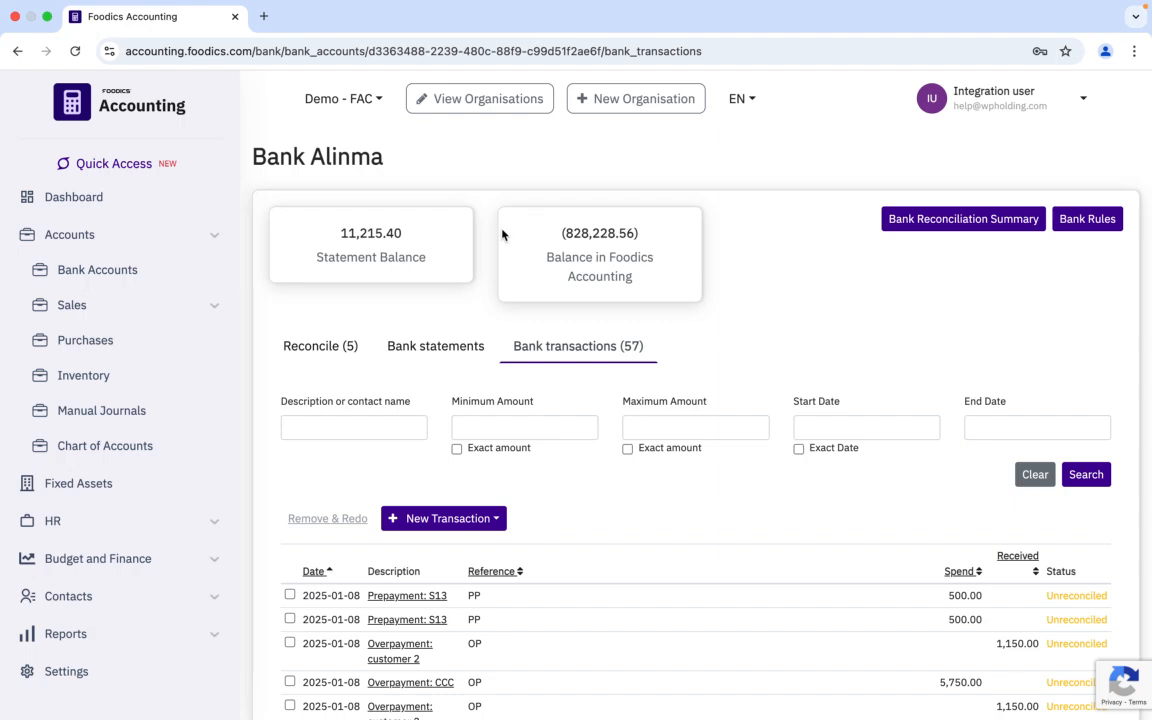
Step: Open the last-listed S13 prepayment dated 2025-01-08 under Purchases and preview its journal printout without saving it
{"action": "left_click", "coordinate": [86, 344]}
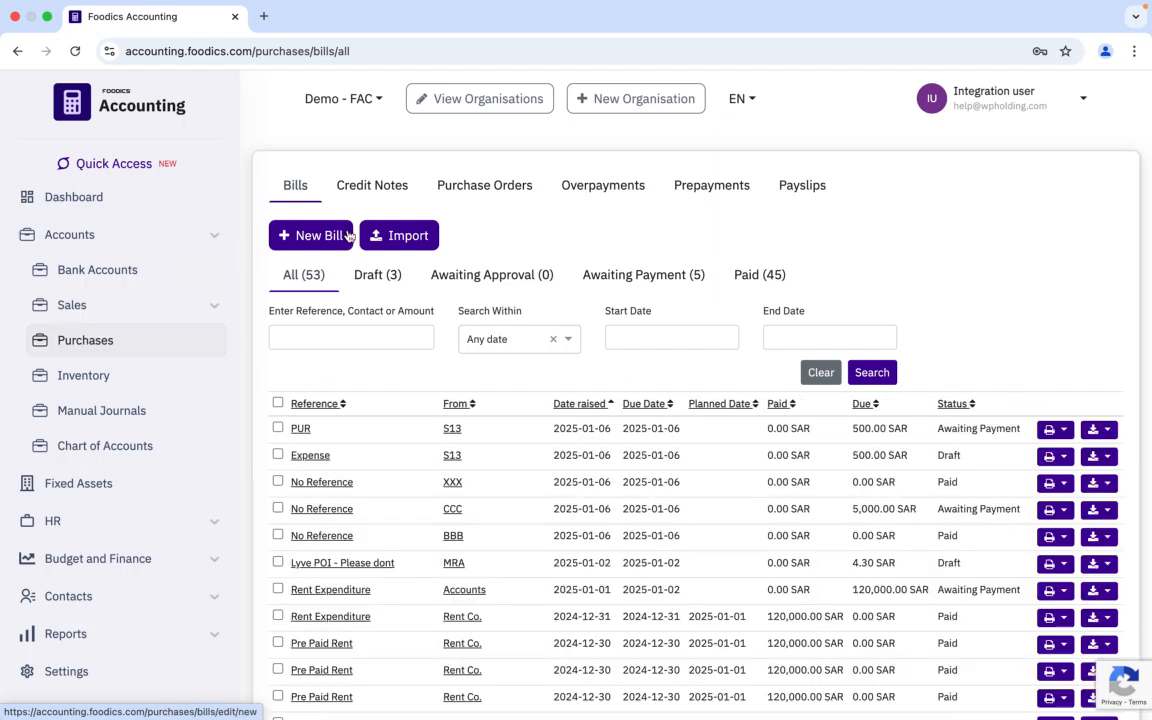
{"action": "left_click", "coordinate": [711, 186]}
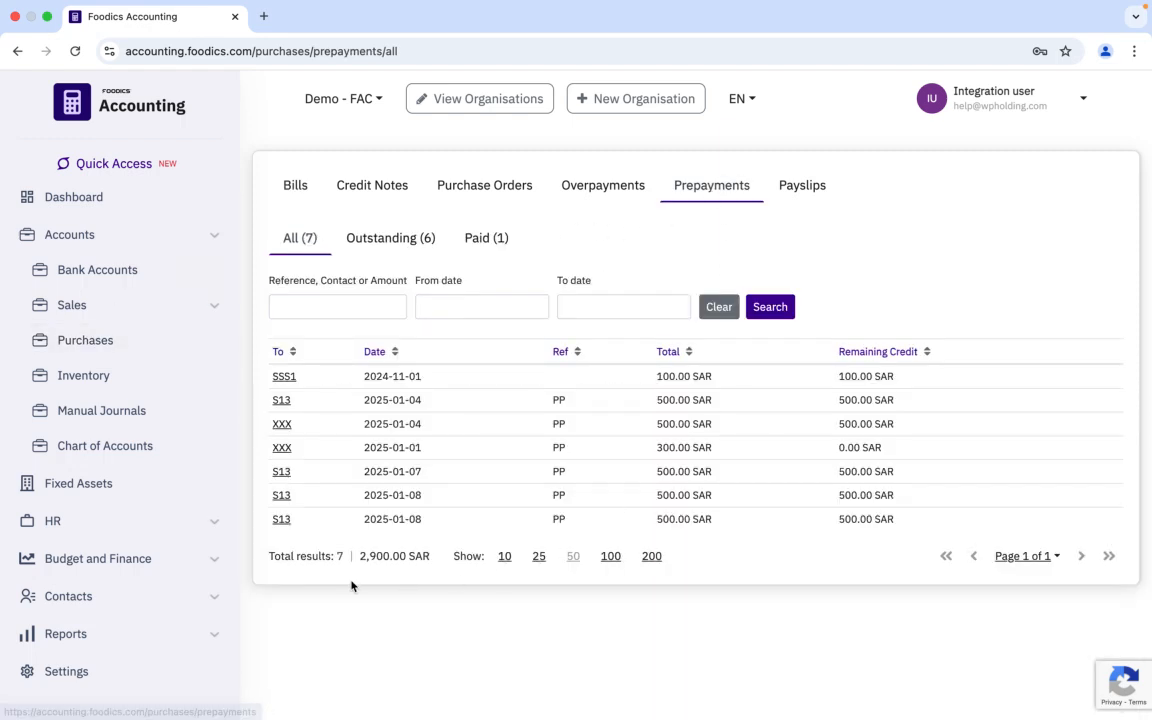
{"action": "left_click", "coordinate": [282, 520]}
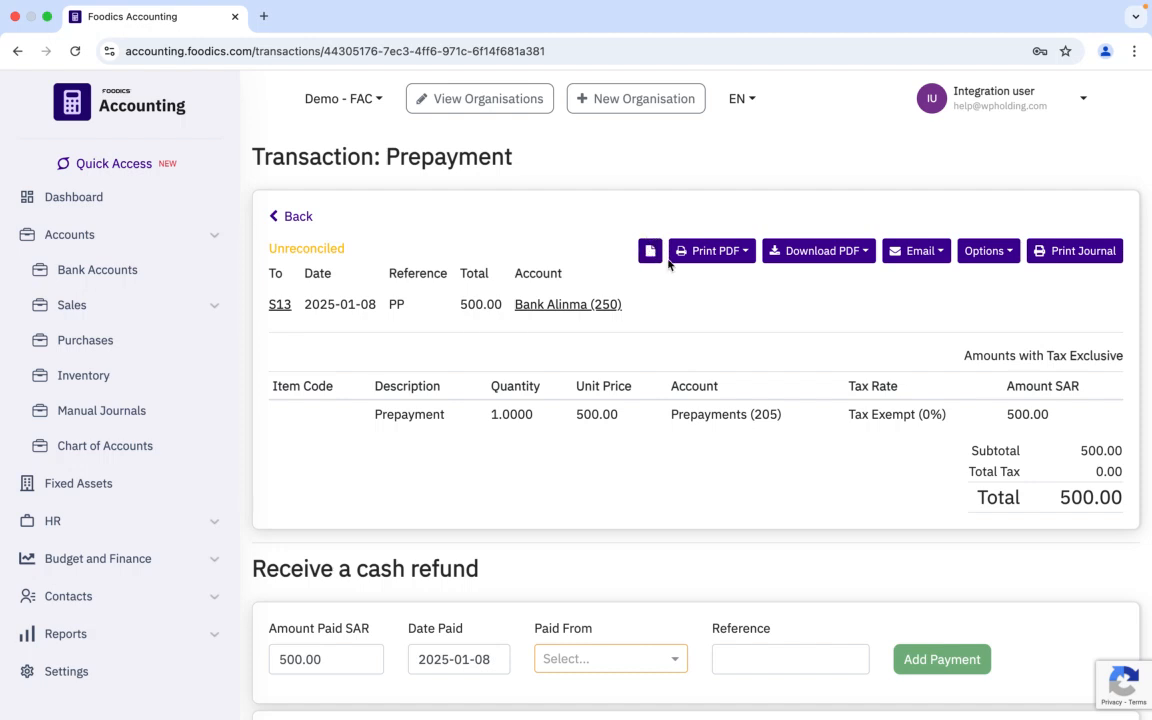
{"action": "left_click", "coordinate": [1071, 254]}
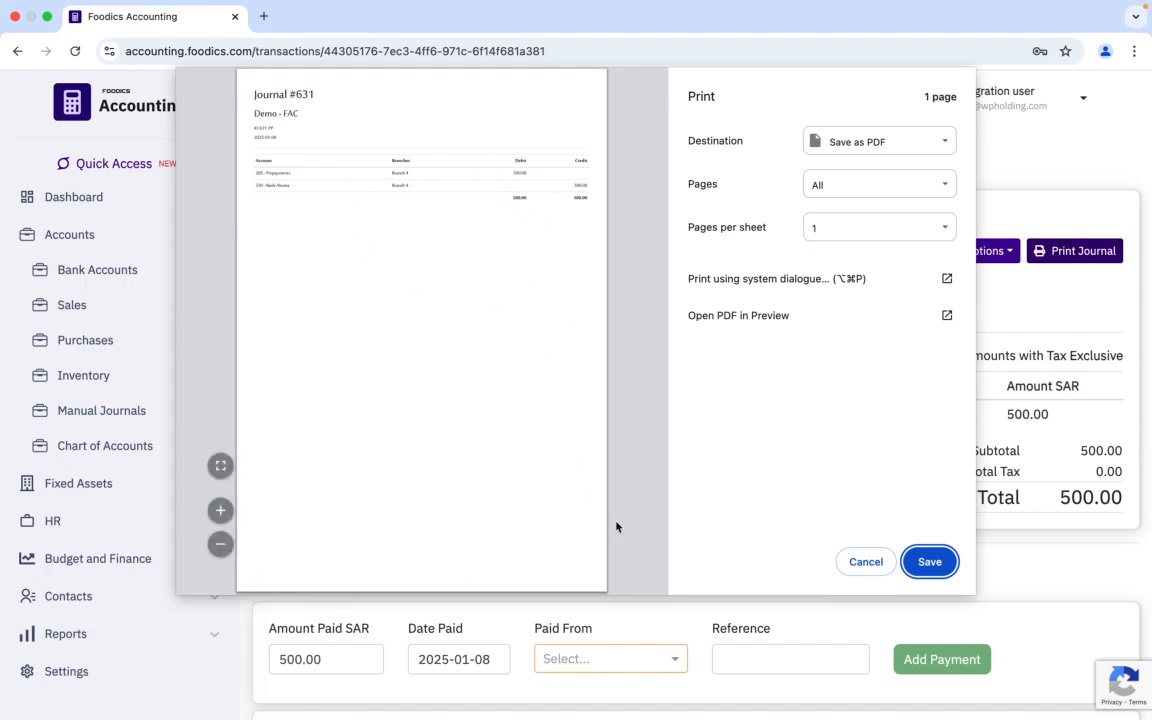
{"action": "left_click", "coordinate": [857, 566]}
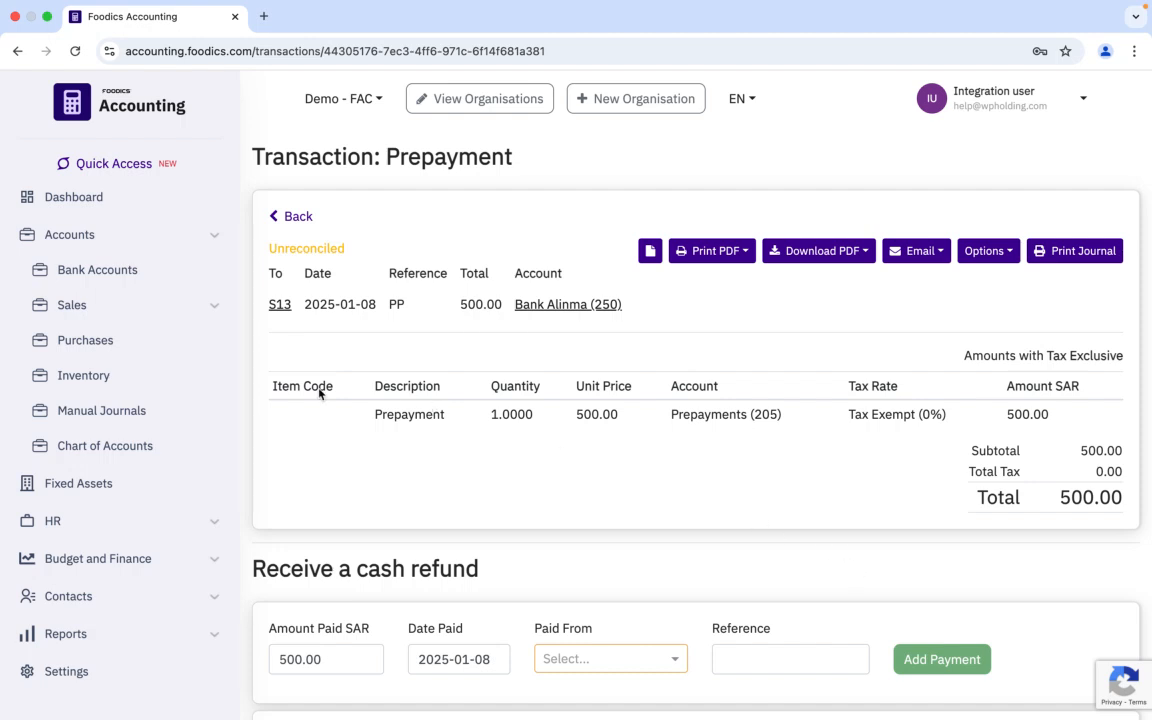
Step: Start a new Receive Money transaction in the Bank Alinma account and set it as received as a Prepayment
{"action": "left_click", "coordinate": [90, 272]}
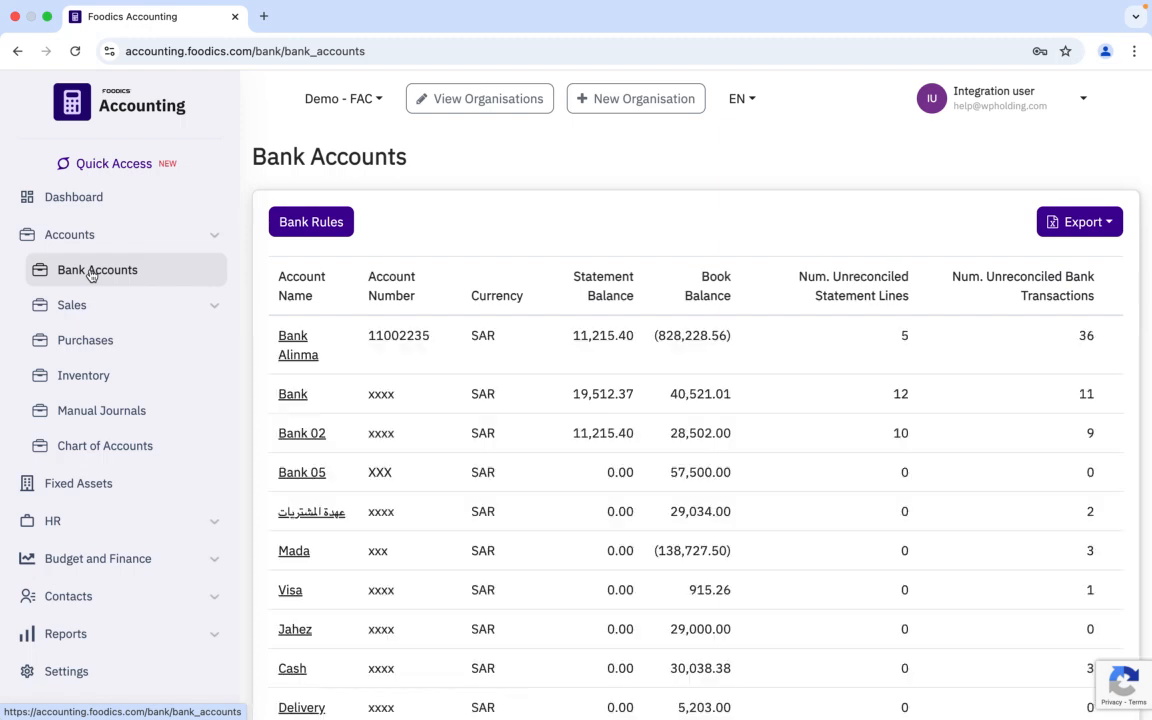
{"action": "left_click", "coordinate": [291, 356]}
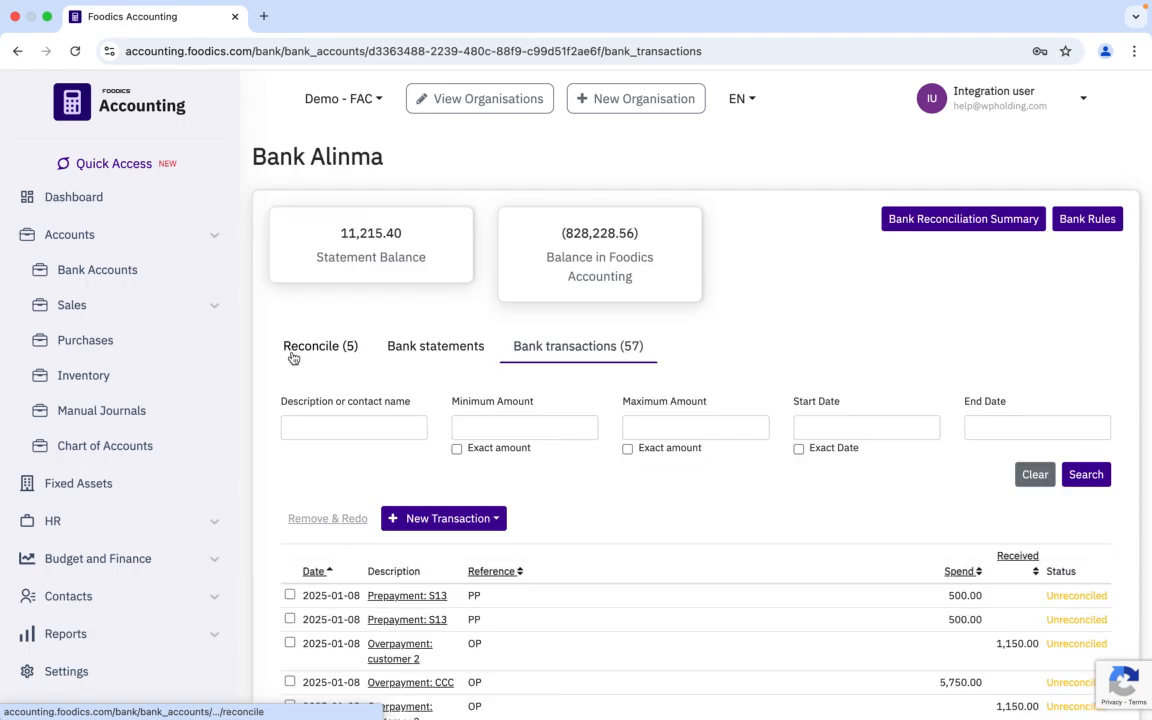
{"action": "left_click", "coordinate": [445, 520]}
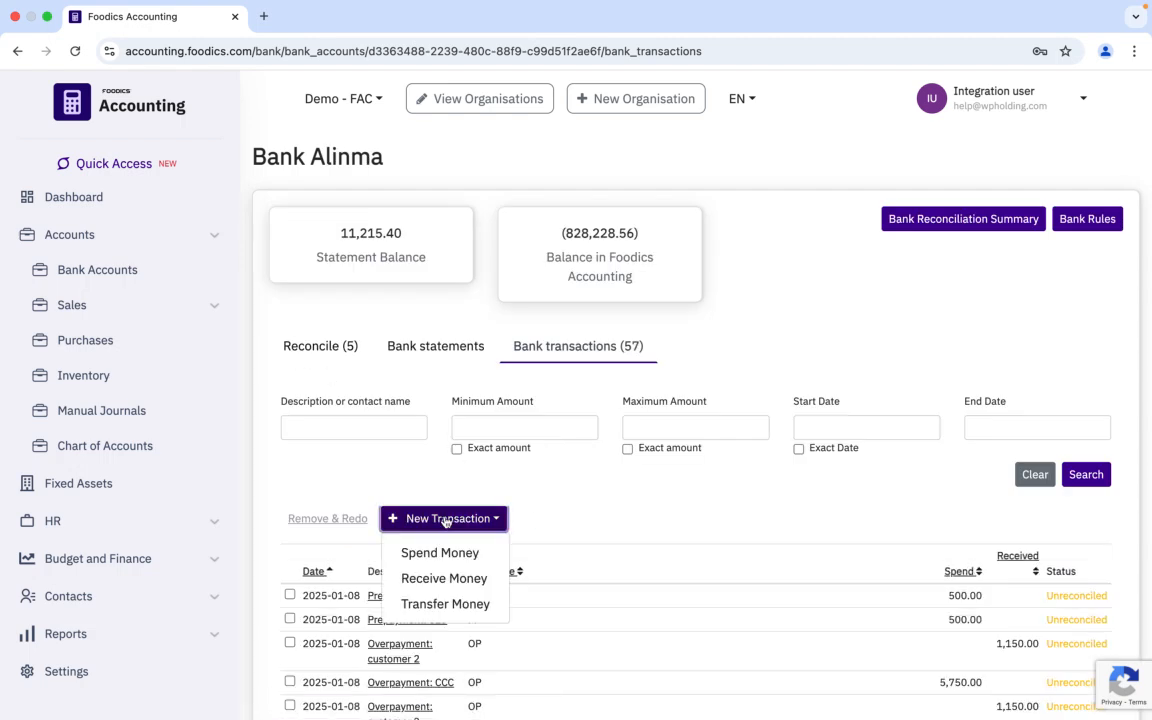
{"action": "left_click", "coordinate": [442, 580]}
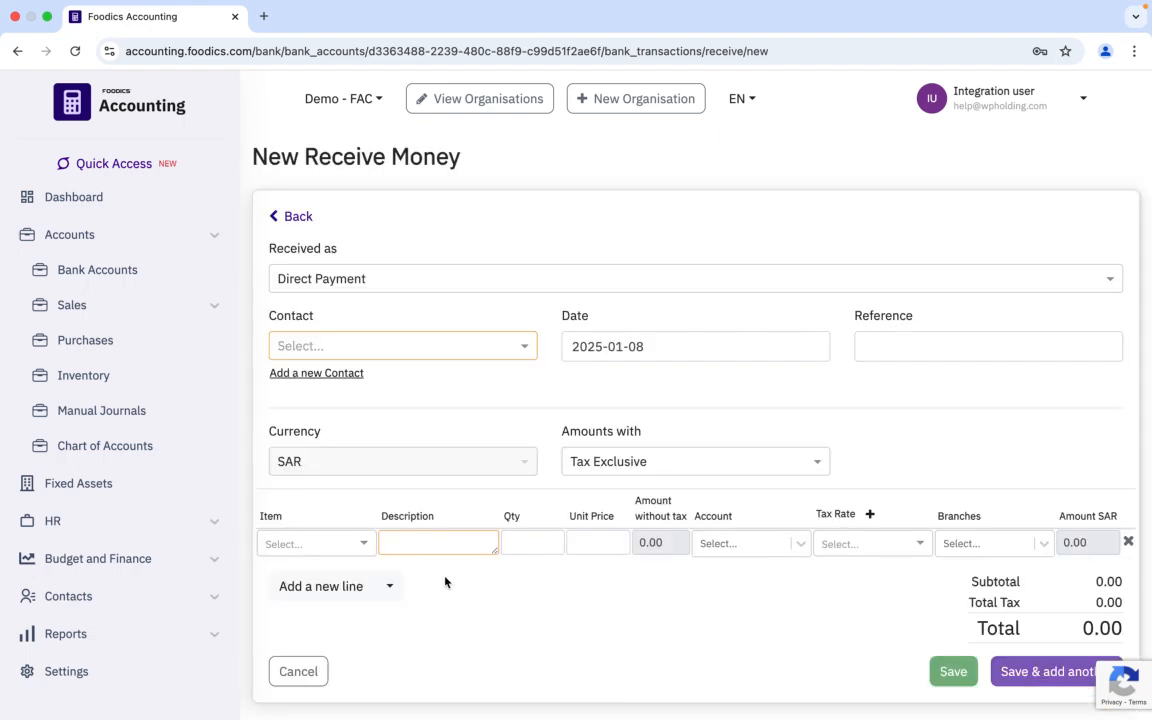
{"action": "left_click", "coordinate": [457, 290]}
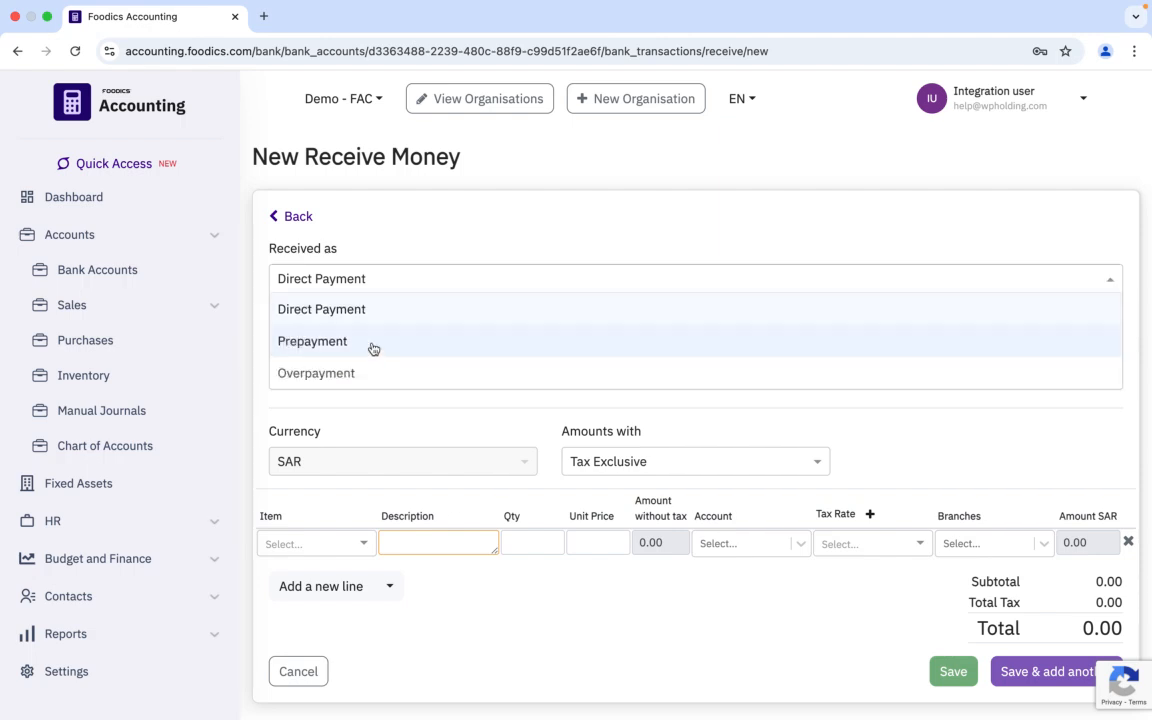
{"action": "left_click", "coordinate": [319, 345]}
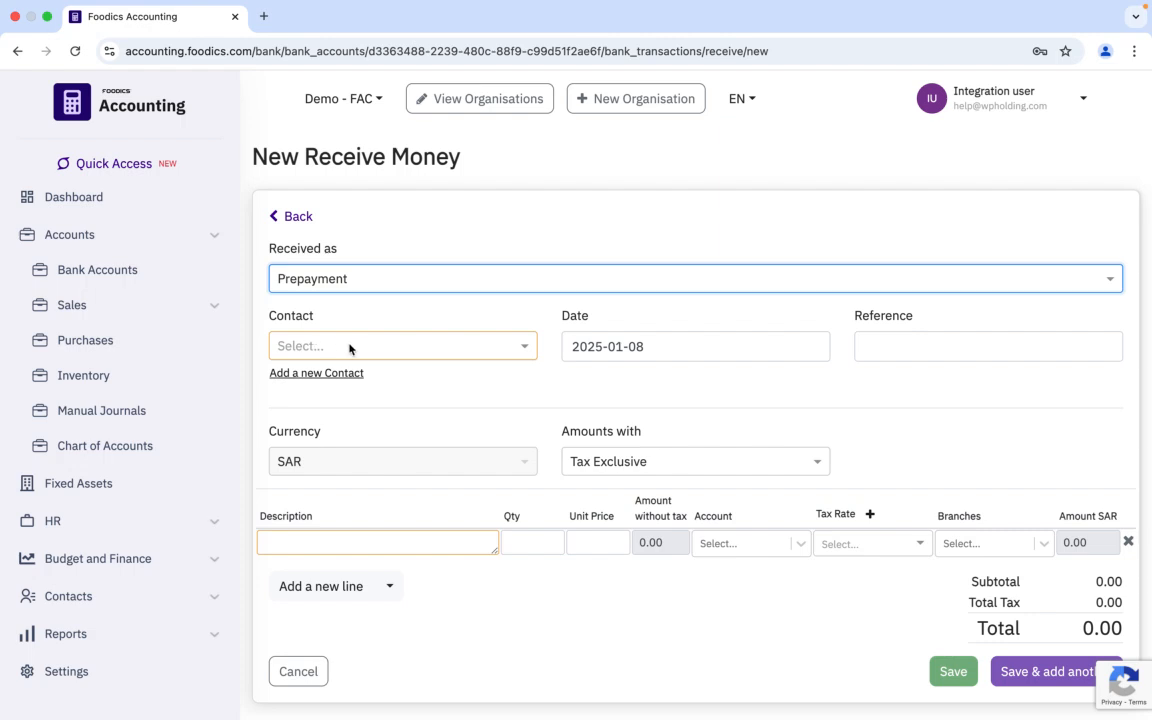
Step: Choose XXX as the contact of the receive transaction and set the reference to PP
{"action": "left_click", "coordinate": [342, 350]}
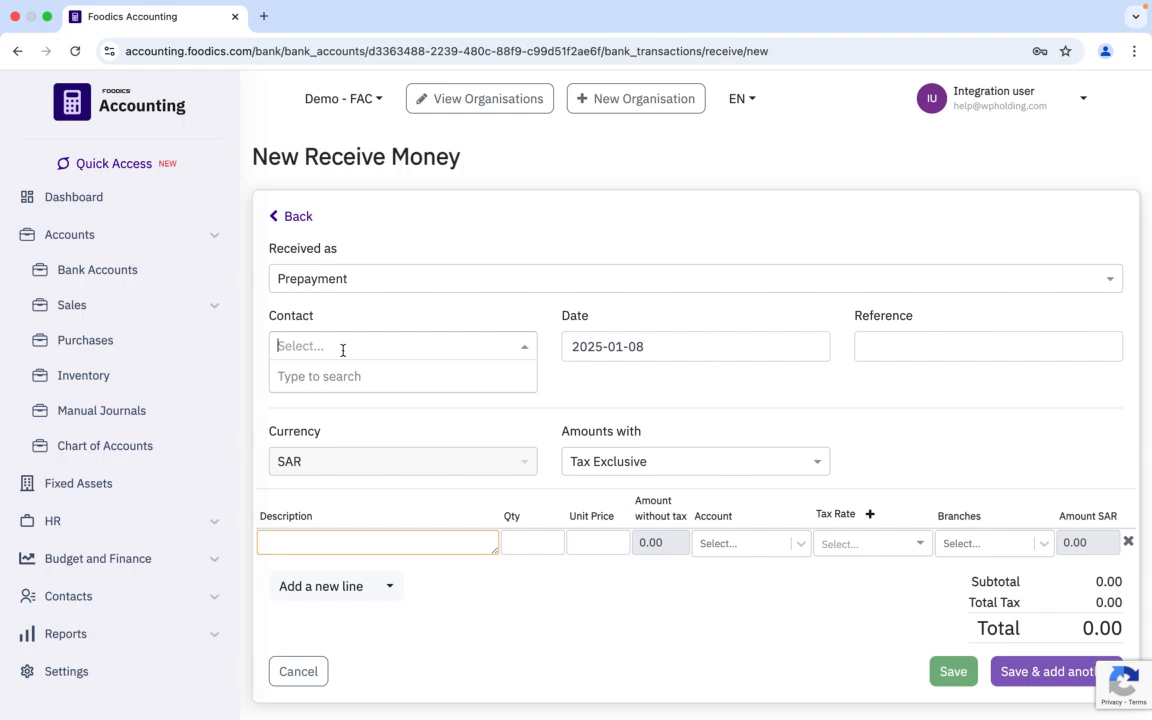
{"action": "type", "text": "XX"}
{"action": "left_click", "coordinate": [289, 376]}
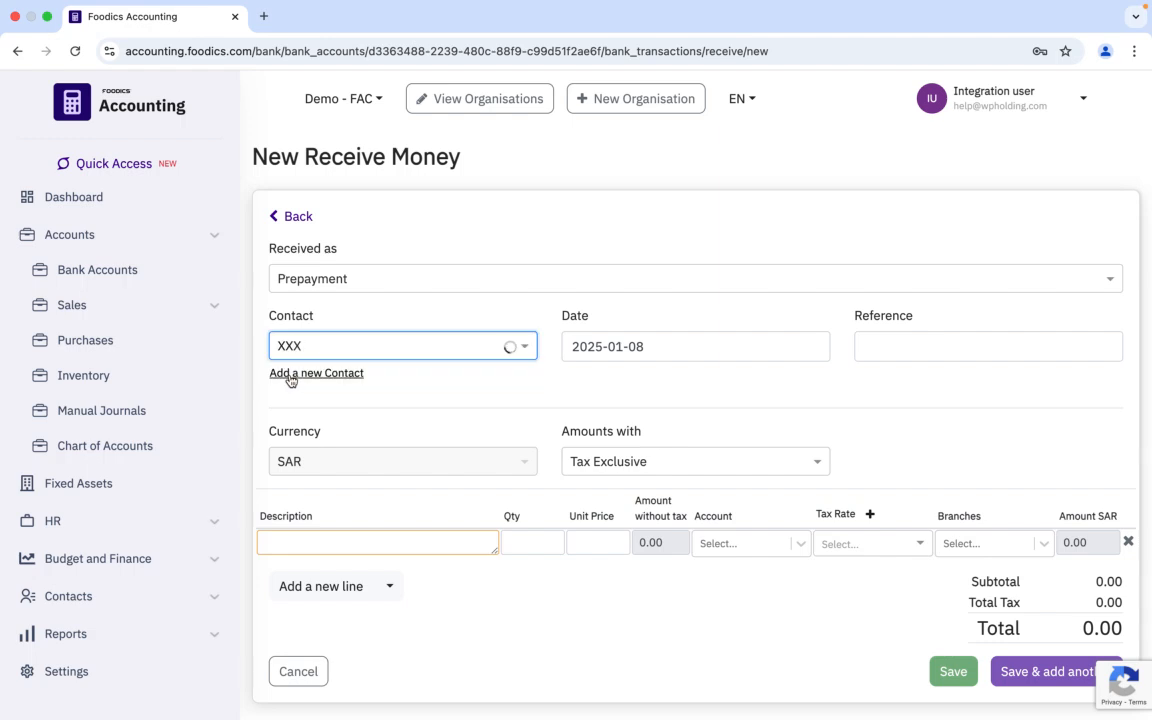
{"action": "left_click", "coordinate": [882, 347]}
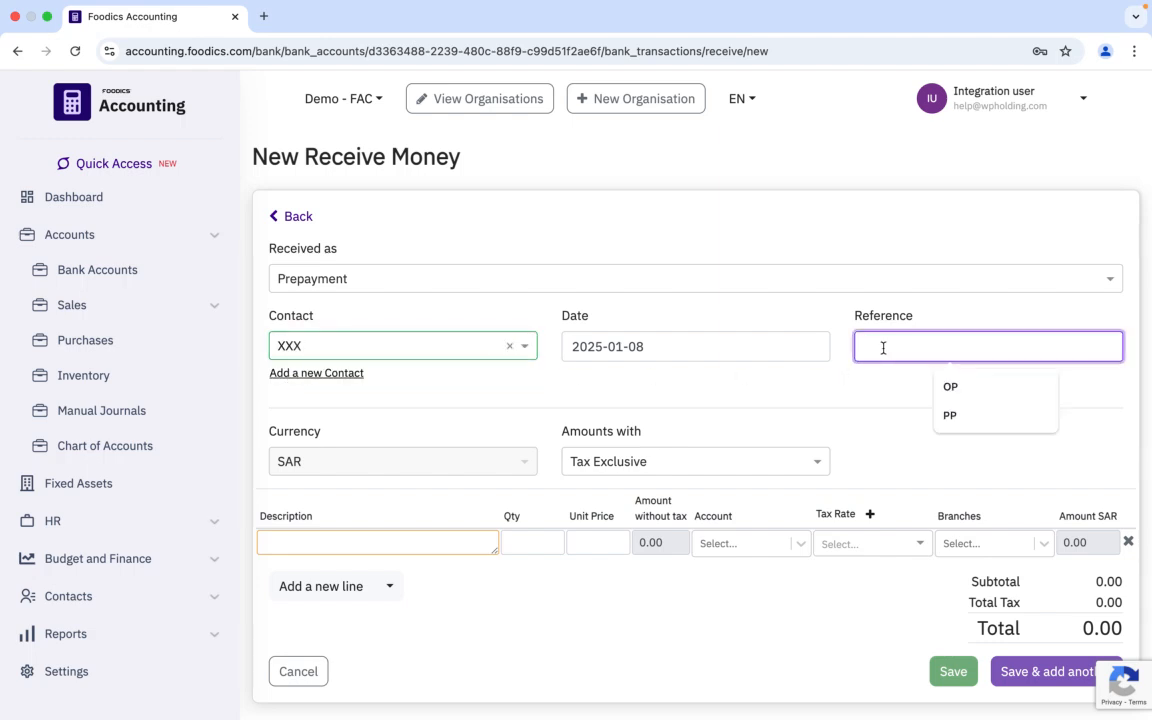
{"action": "left_click", "coordinate": [955, 416]}
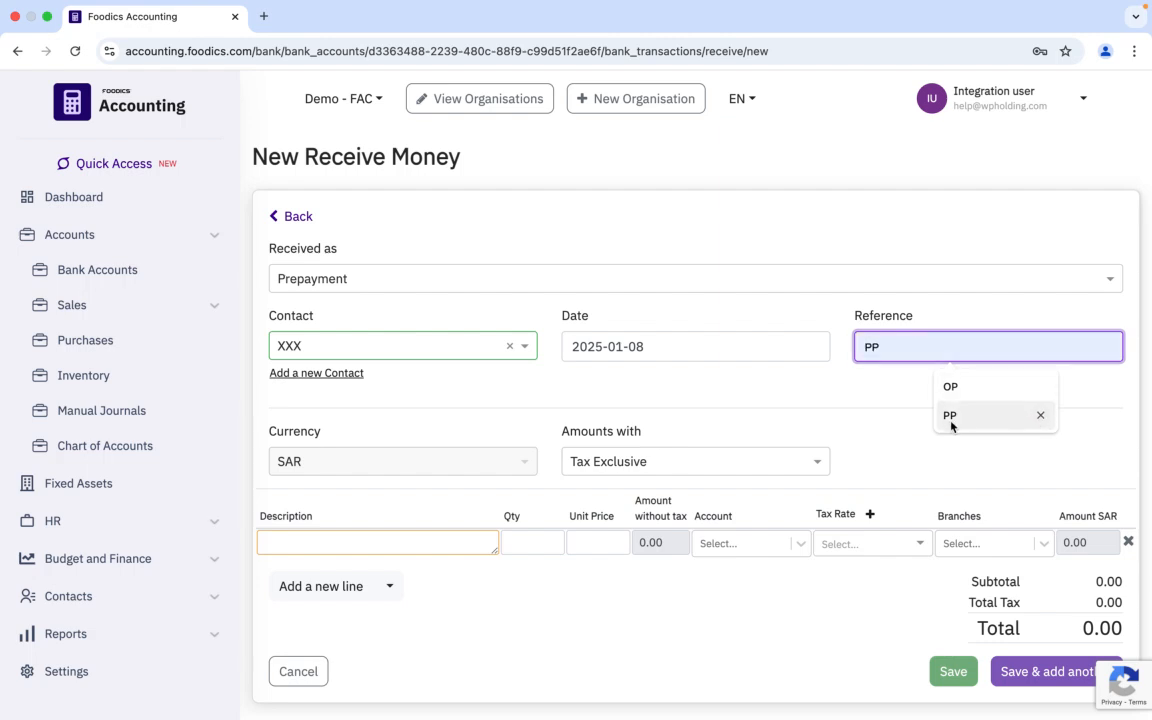
{"action": "left_click", "coordinate": [969, 417]}
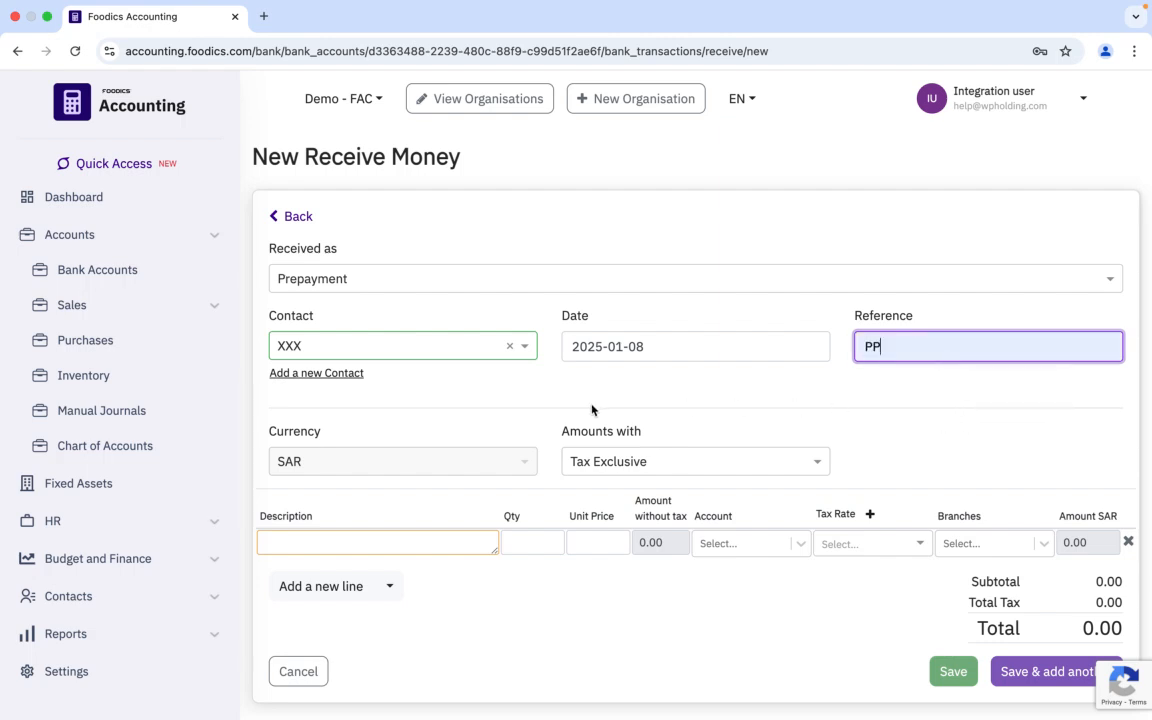
Step: Describe the receive transaction's line as Prepayment with quantity 1 and unit price 500
{"action": "left_click", "coordinate": [369, 542]}
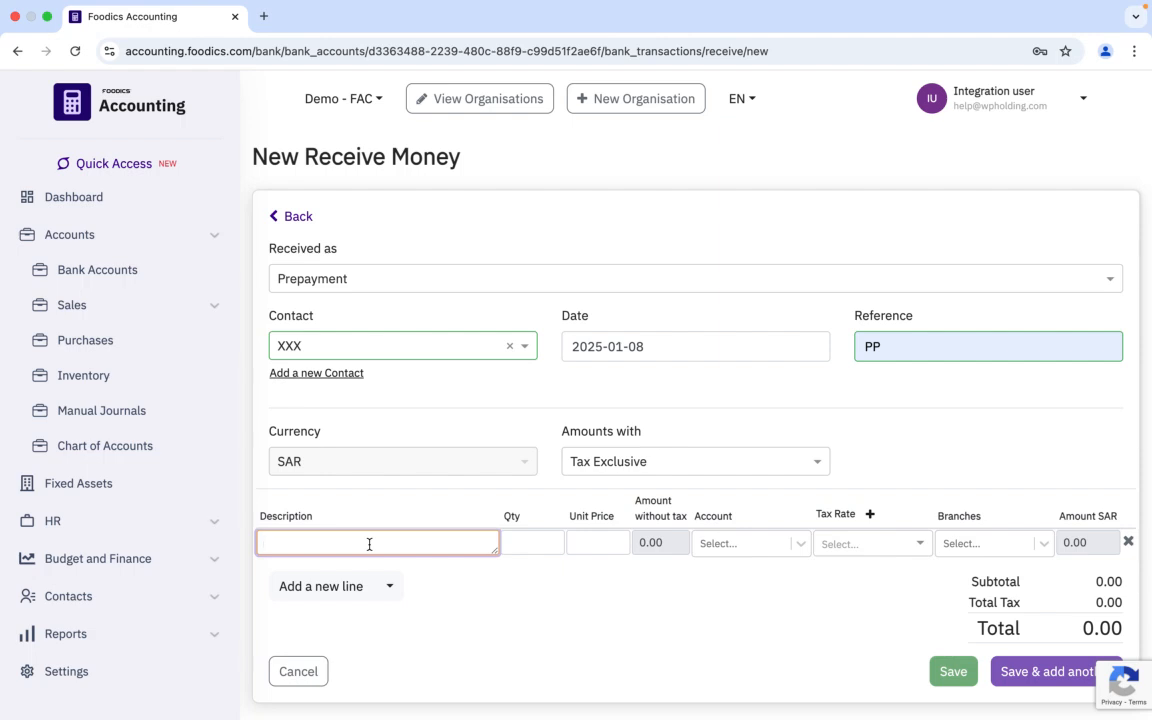
{"action": "type", "text": "Prepayment"}
{"action": "left_click", "coordinate": [531, 546]}
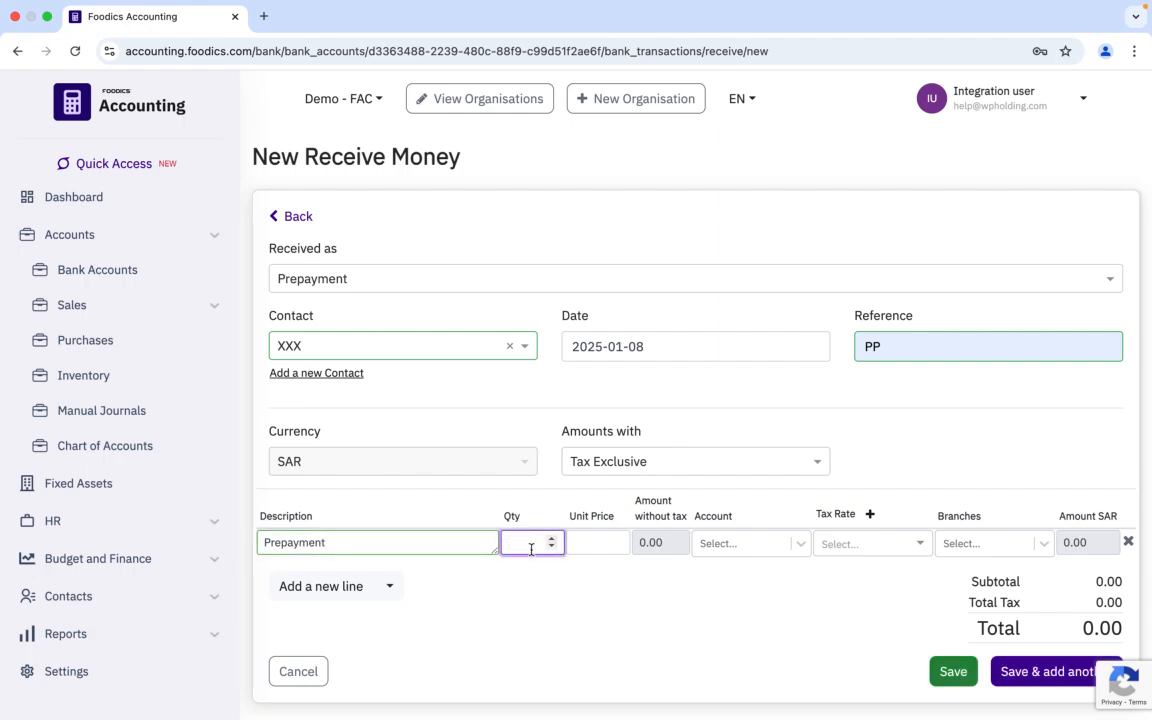
{"action": "type", "text": "1"}
{"action": "left_click", "coordinate": [581, 543]}
{"action": "type", "text": "500"}
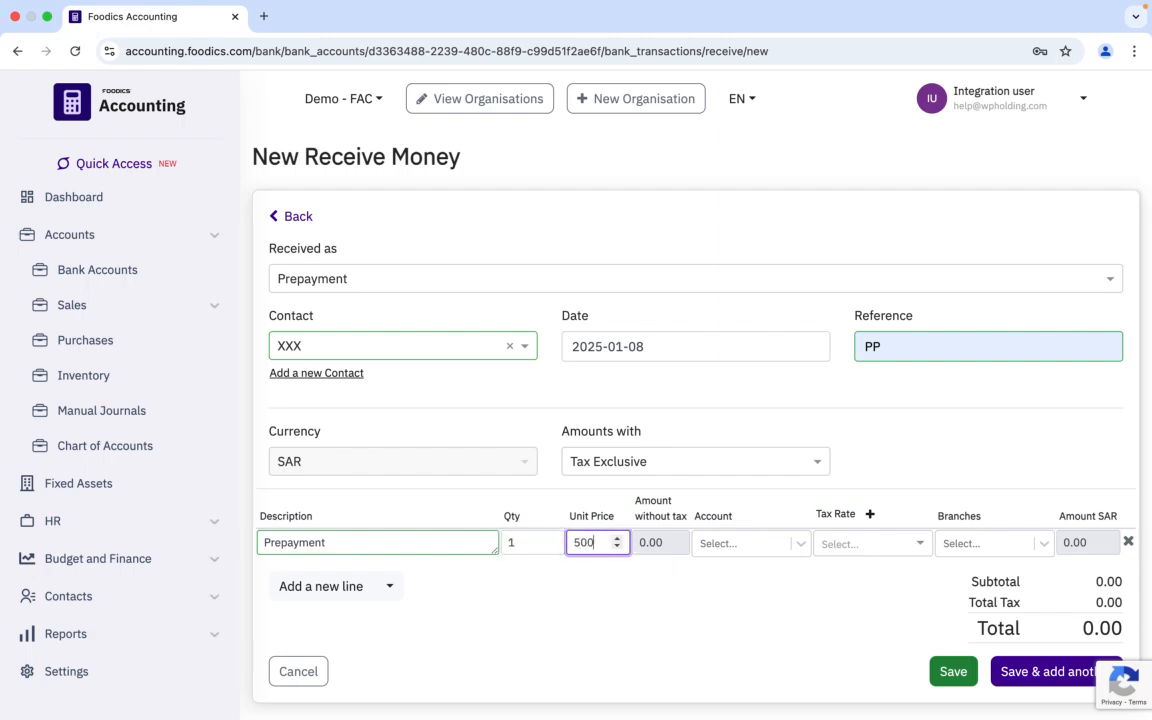
Step: Assign the receive line to account 205 - Prepayments and Branch 4, and save the receive transaction
{"action": "left_click", "coordinate": [725, 544]}
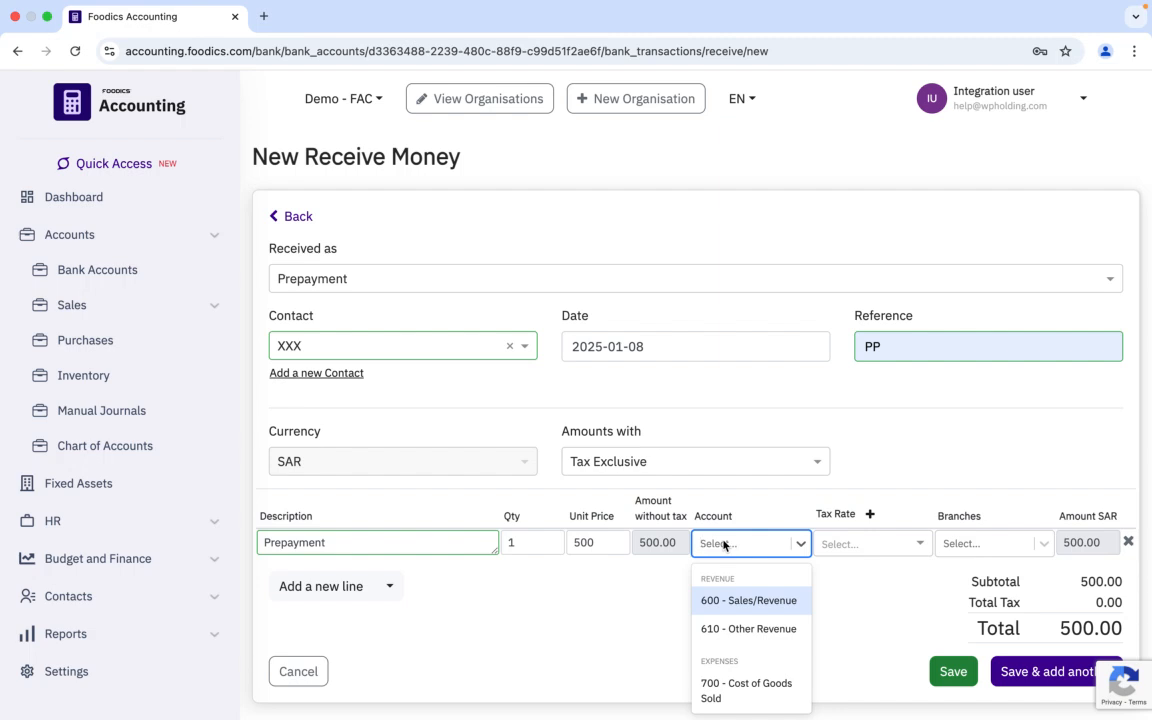
{"action": "type", "text": "pe"}
{"action": "key", "text": "BackSpace"}
{"action": "type", "text": "re"}
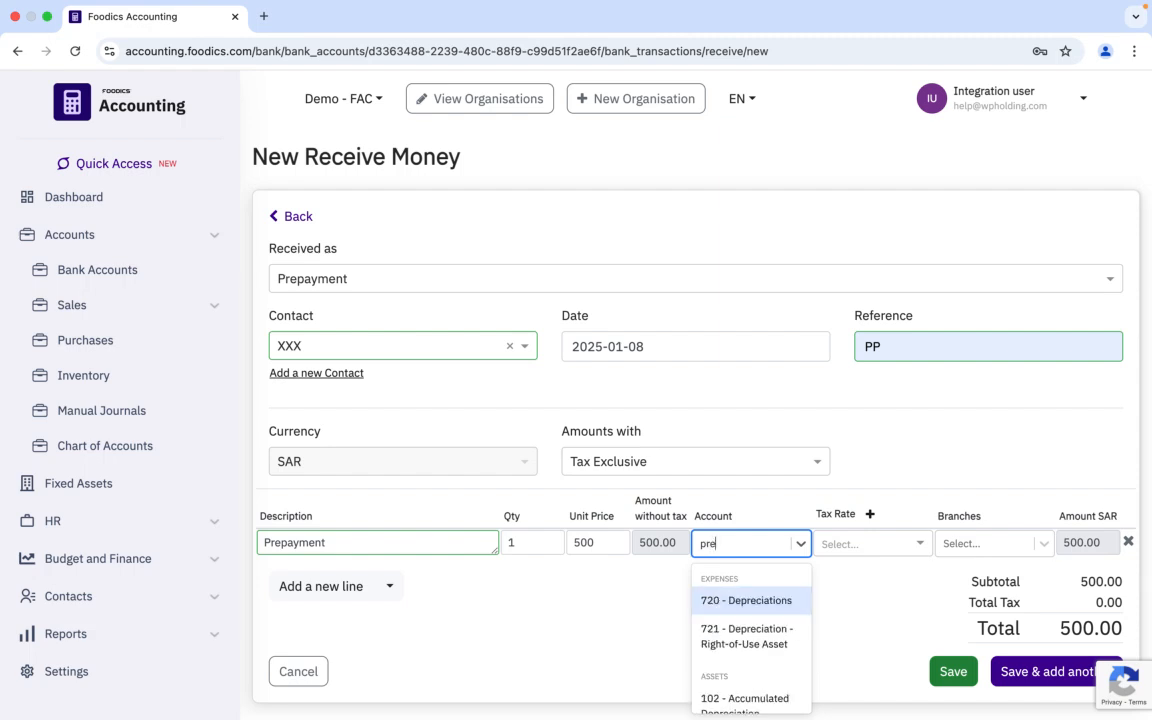
{"action": "type", "text": "p"}
{"action": "key", "text": "BackSpace"}
{"action": "type", "text": "p"}
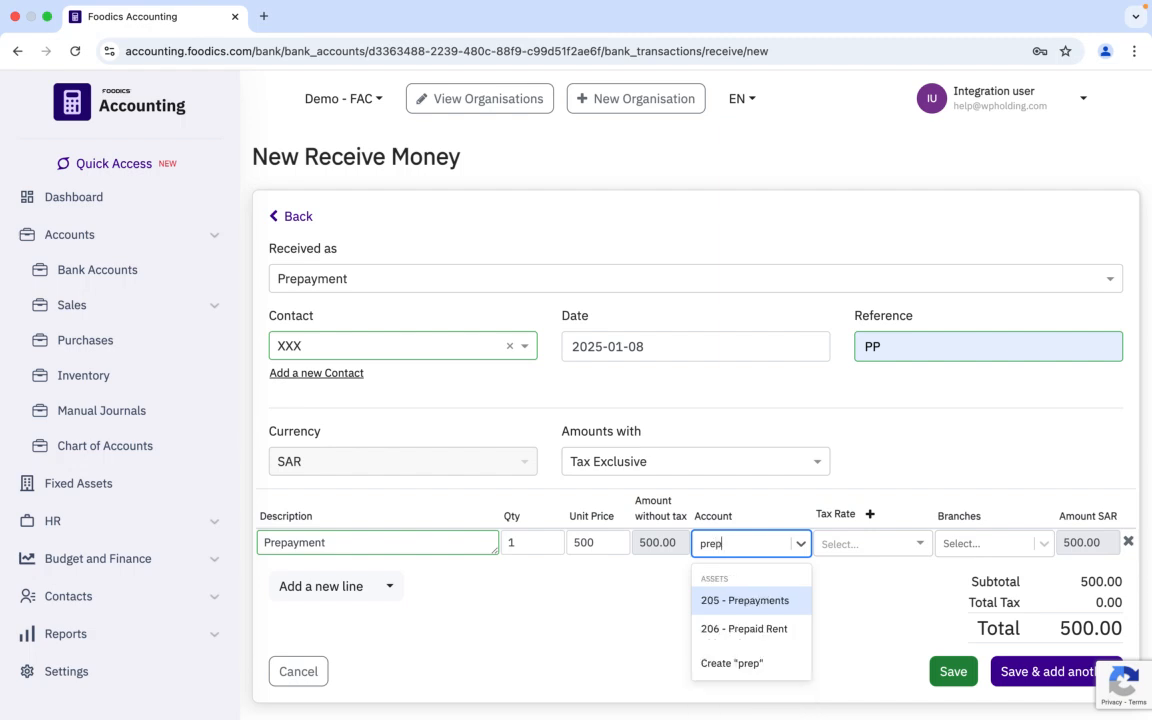
{"action": "left_click", "coordinate": [731, 603]}
{"action": "left_click", "coordinate": [980, 543]}
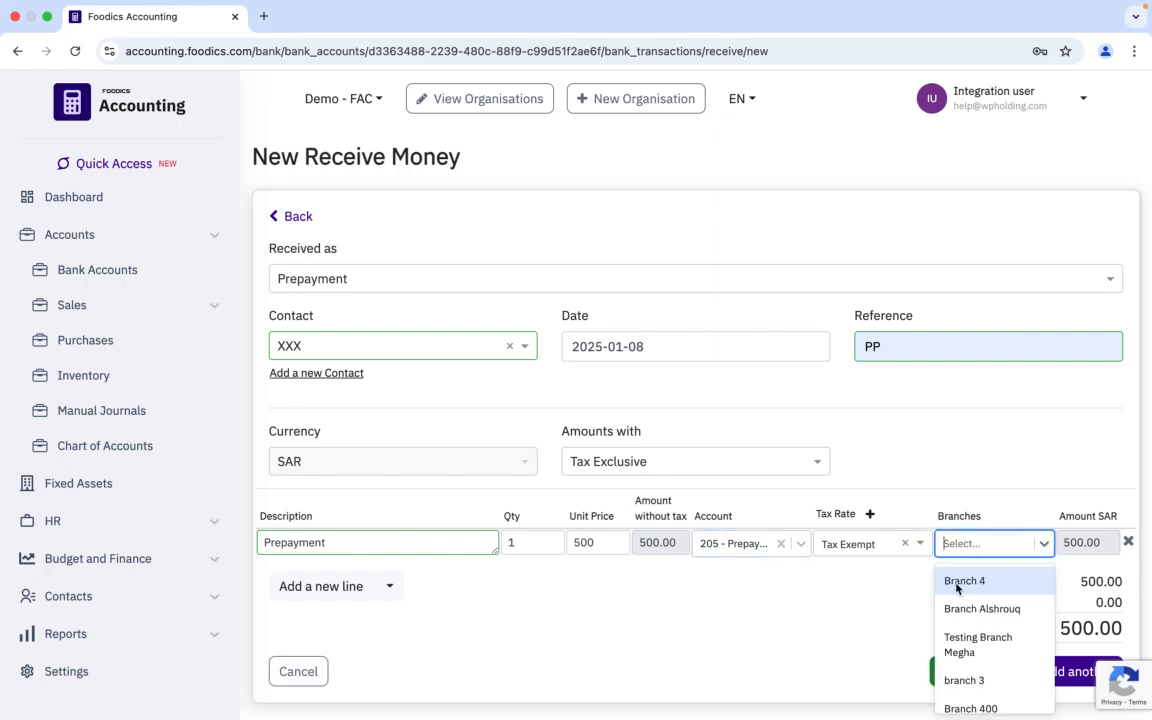
{"action": "left_click", "coordinate": [960, 582]}
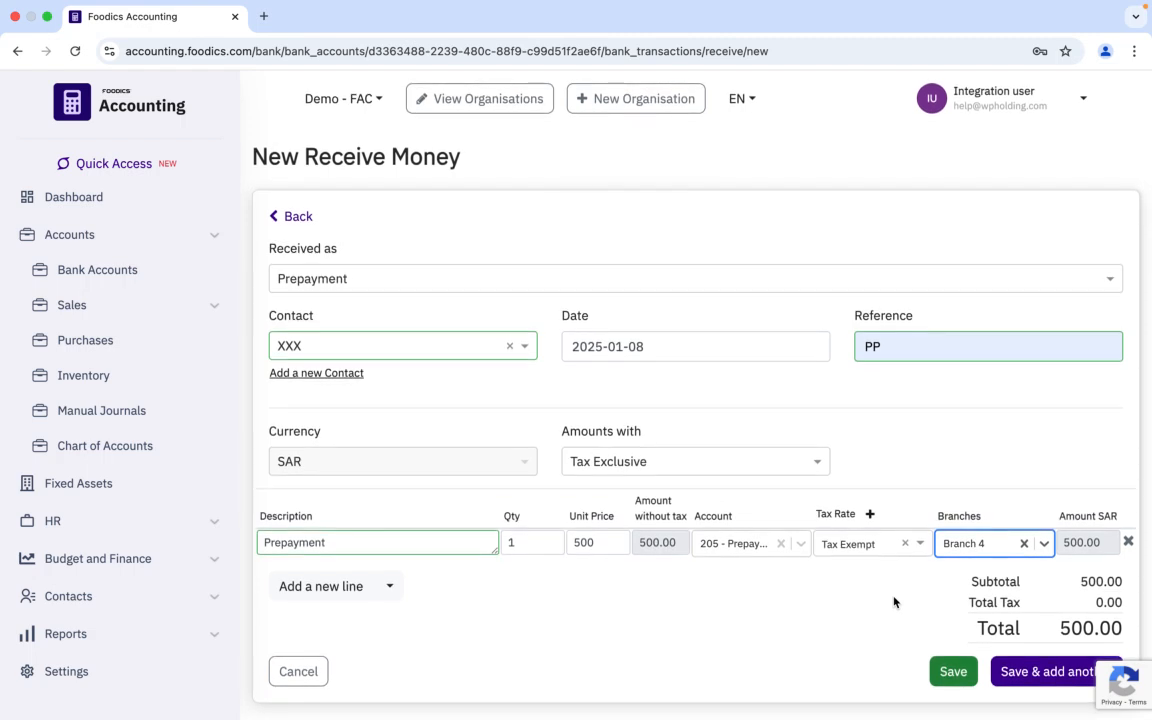
{"action": "left_click", "coordinate": [957, 684]}
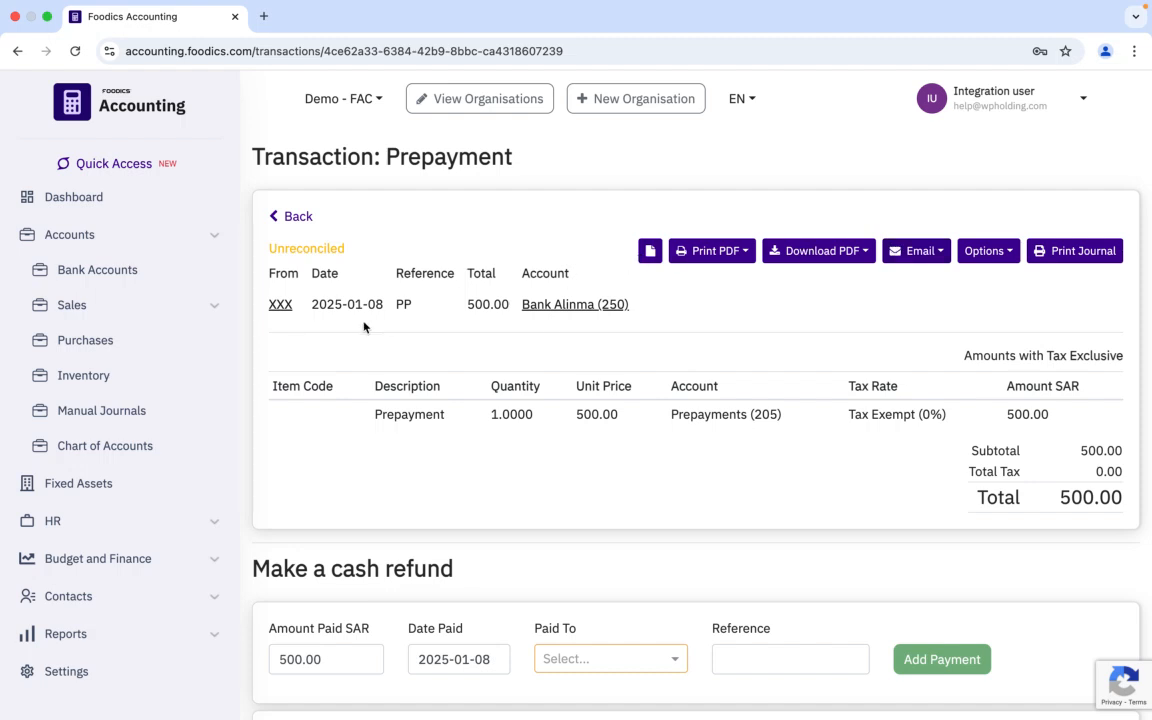
Step: Open the draft S13 purchase bill with reference Expense dated 2025-01-06 and approve it
{"action": "left_click", "coordinate": [145, 349]}
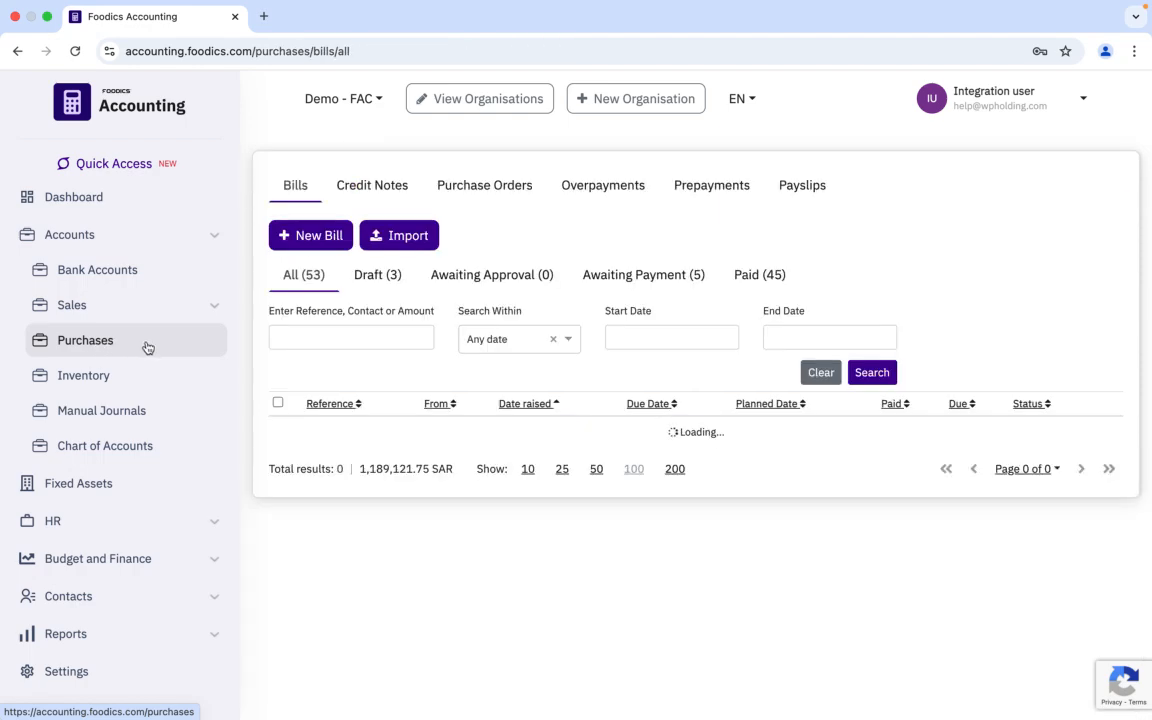
{"action": "left_click", "coordinate": [377, 284]}
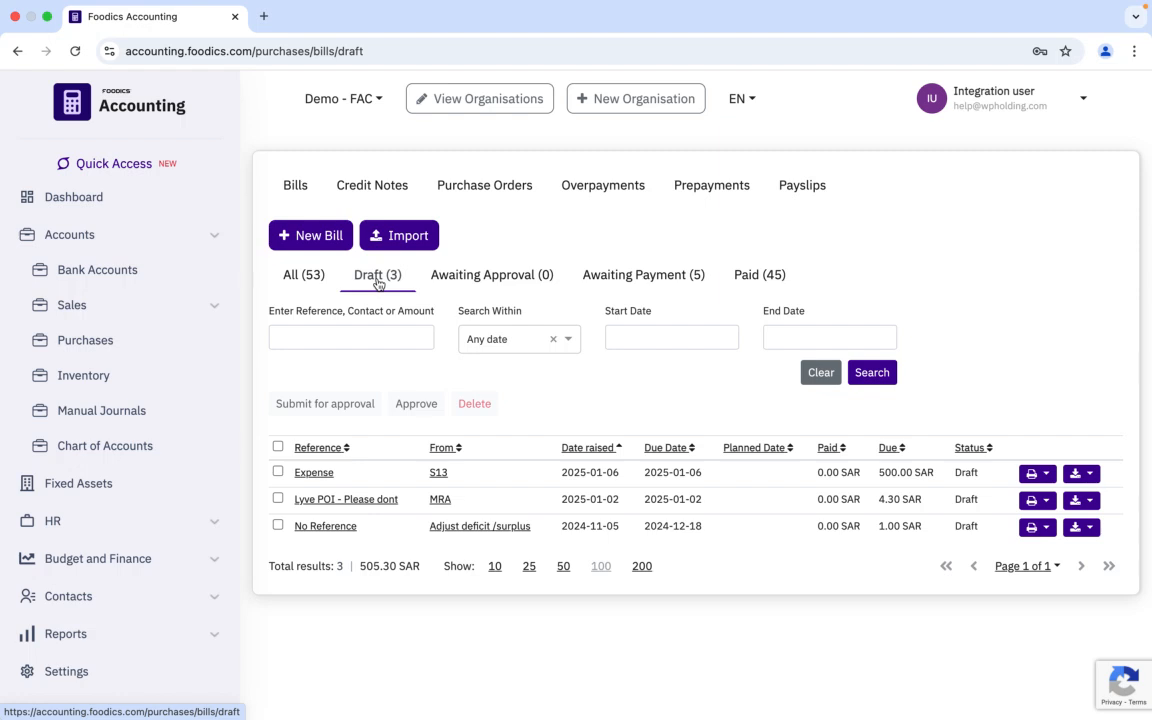
{"action": "left_click", "coordinate": [440, 479]}
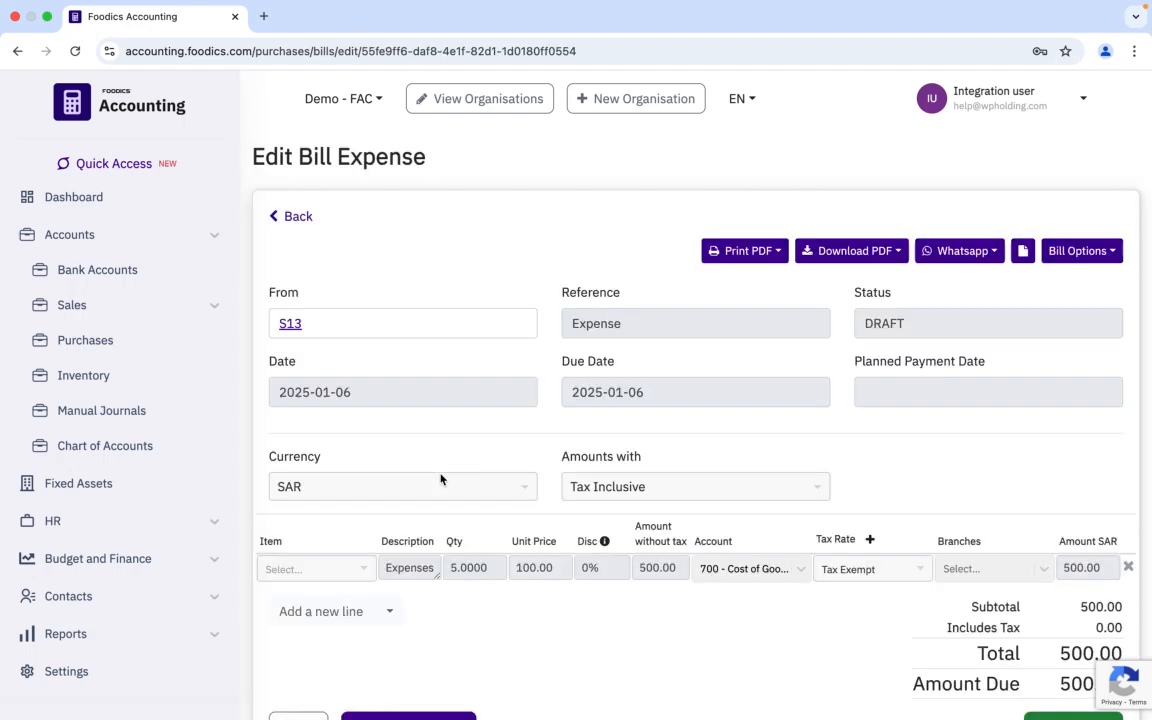
{"action": "scroll", "coordinate": [738, 496], "scroll_direction": "down", "scroll_amount": 3}
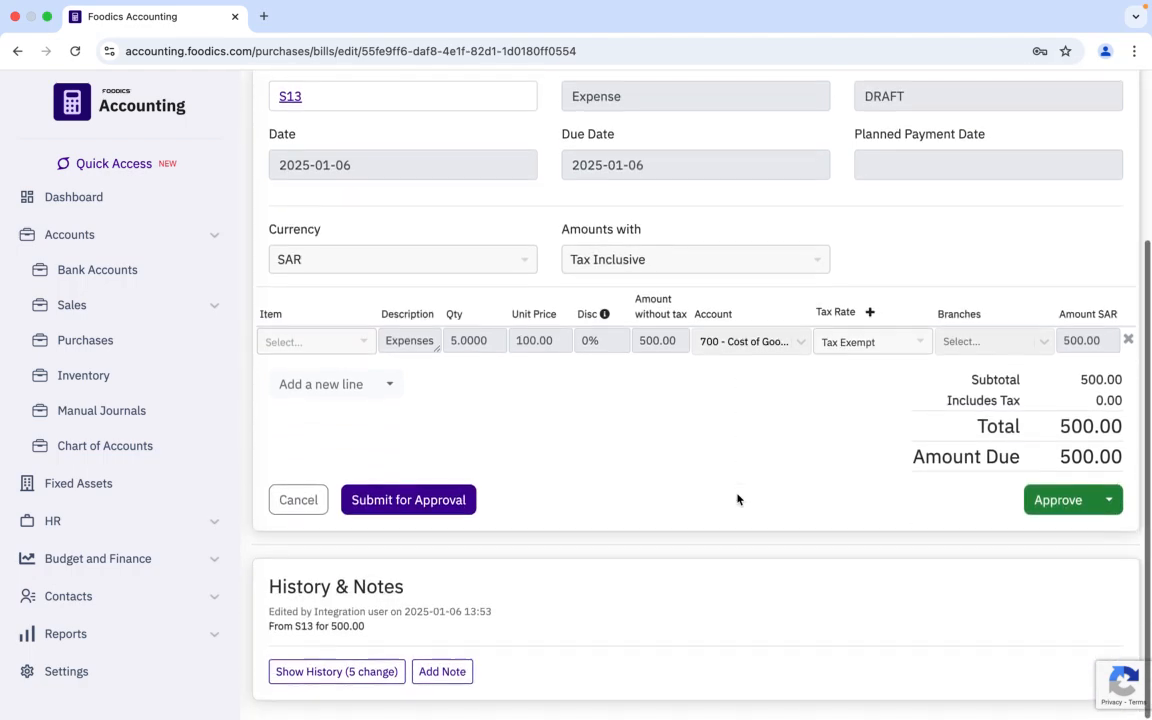
{"action": "left_click", "coordinate": [1051, 497]}
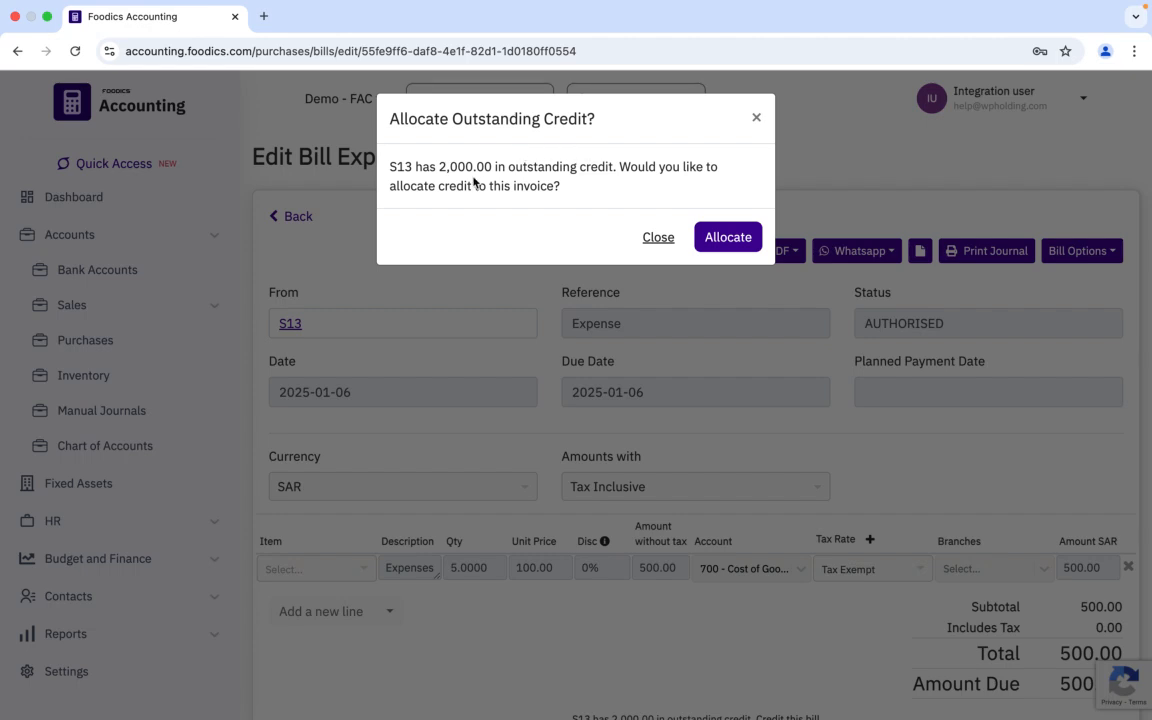
Step: Allocate 500 of the outstanding S13 prepayment dated 2025-01-04 to the approved bill
{"action": "left_click", "coordinate": [728, 238]}
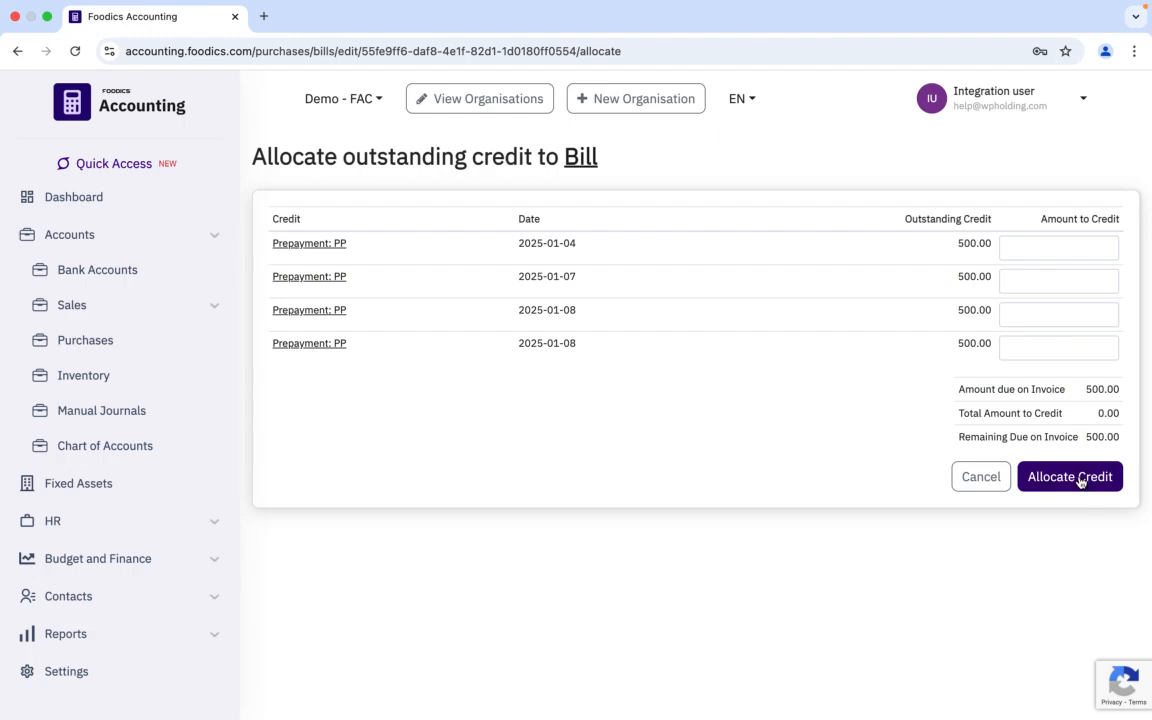
{"action": "left_click", "coordinate": [1044, 245]}
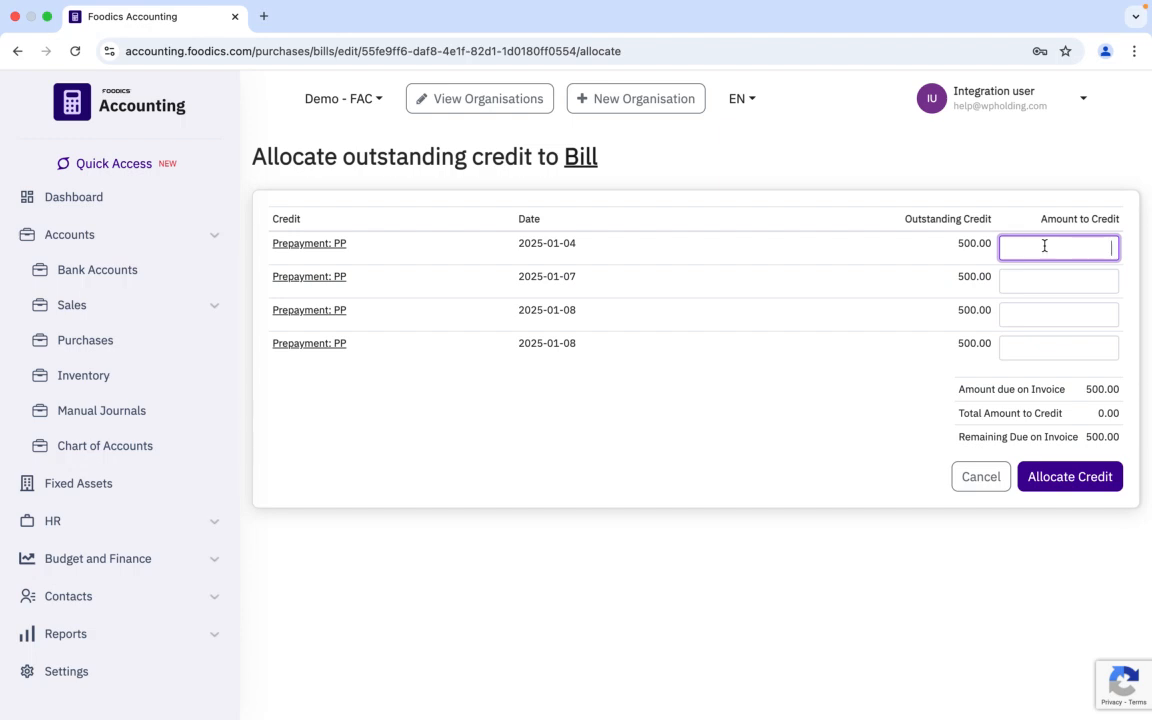
{"action": "type", "text": "500"}
{"action": "left_click", "coordinate": [1070, 480]}
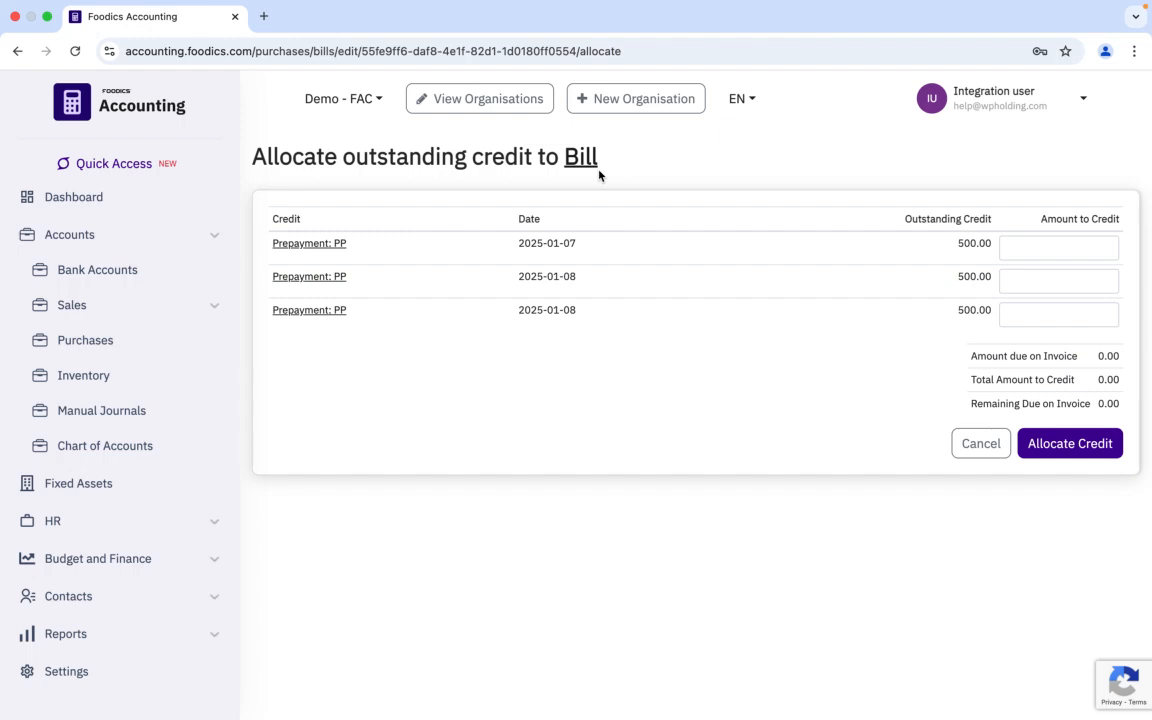
{"action": "mouse_move", "coordinate": [882, 3]}
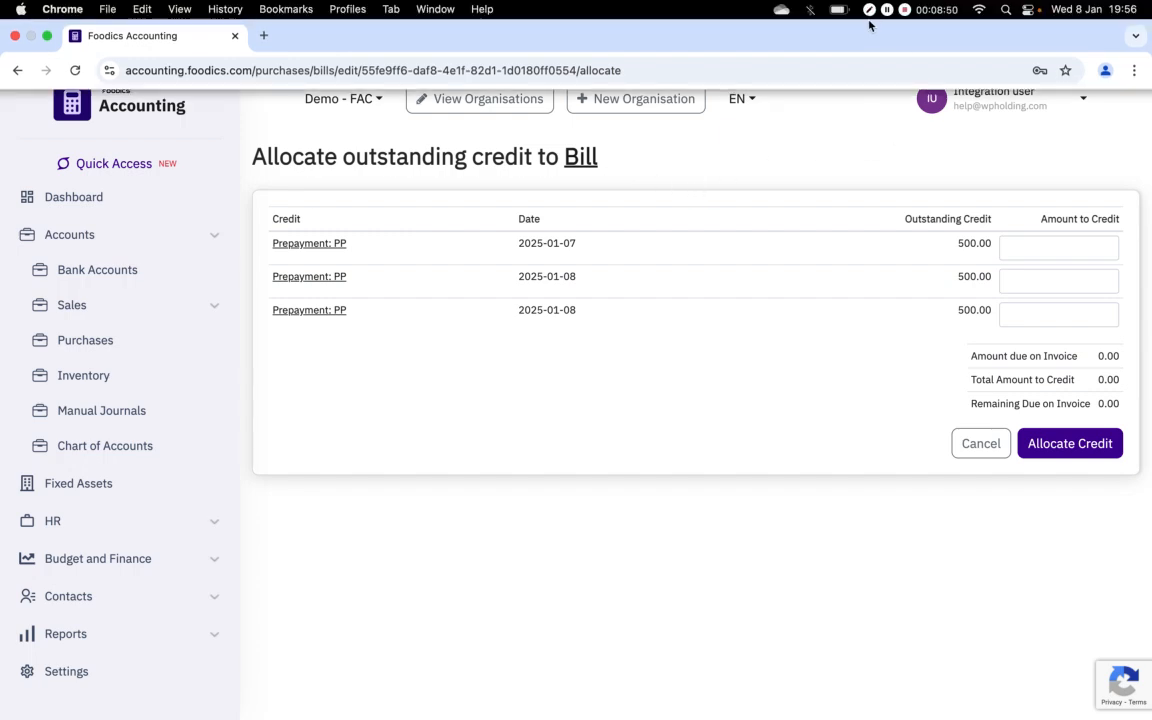